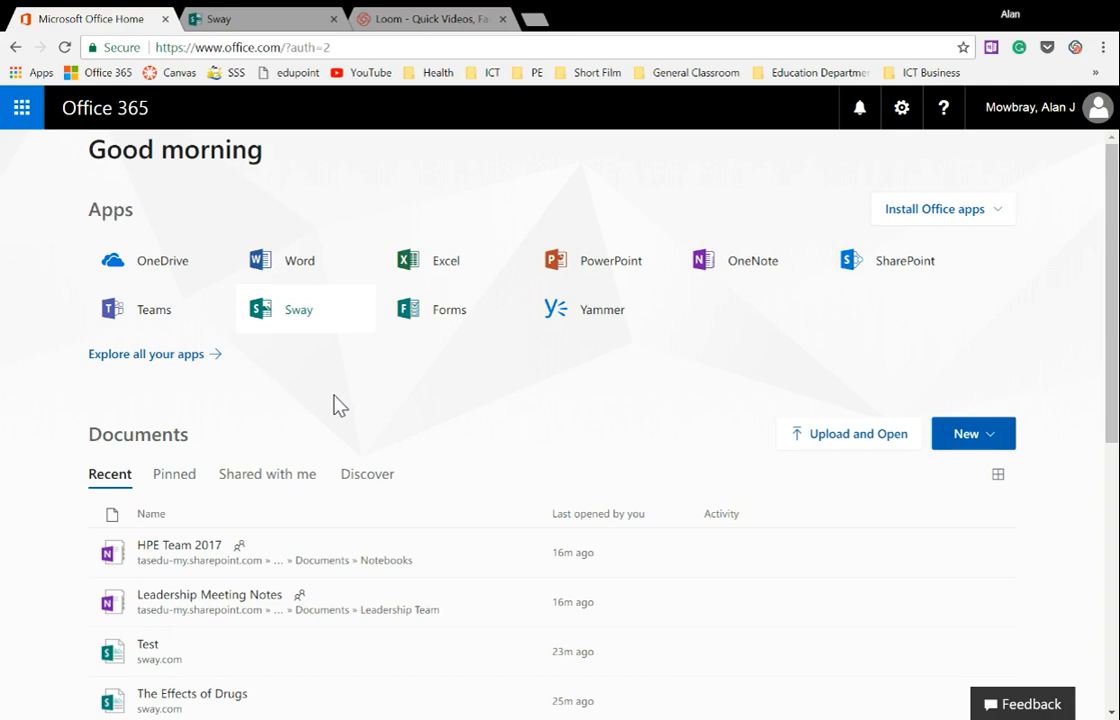
# Step: Open Sway from the Office 365 home page and close the leftover Sway browser tab
pyautogui.click(322, 320)
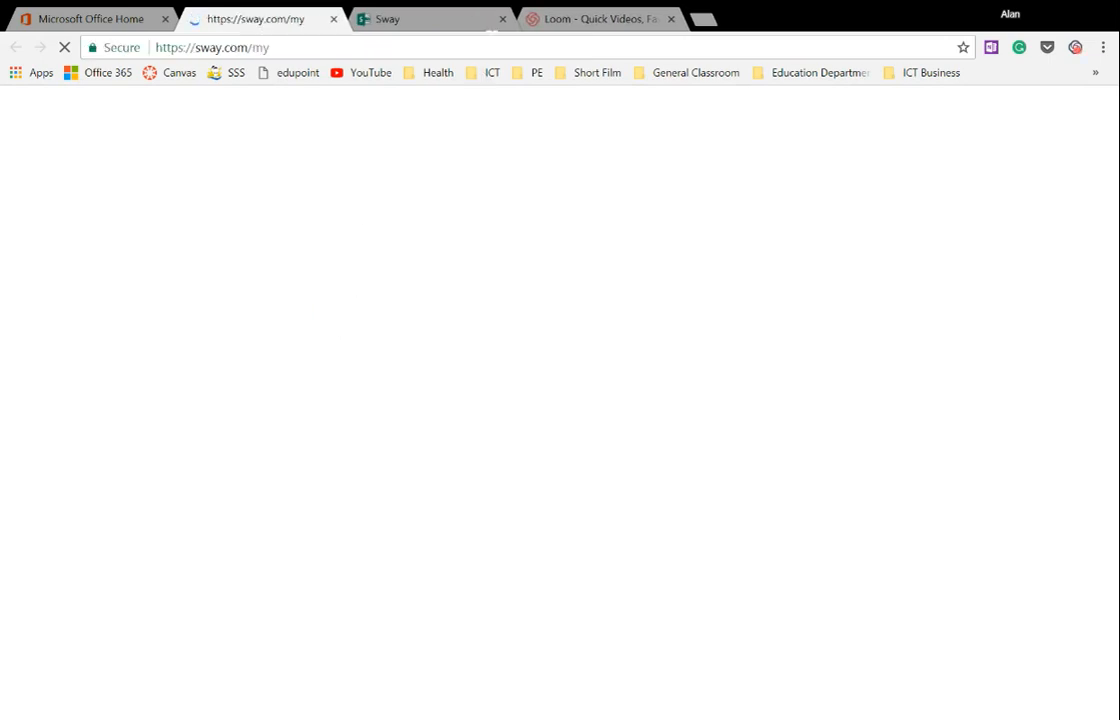
pyautogui.click(502, 19)
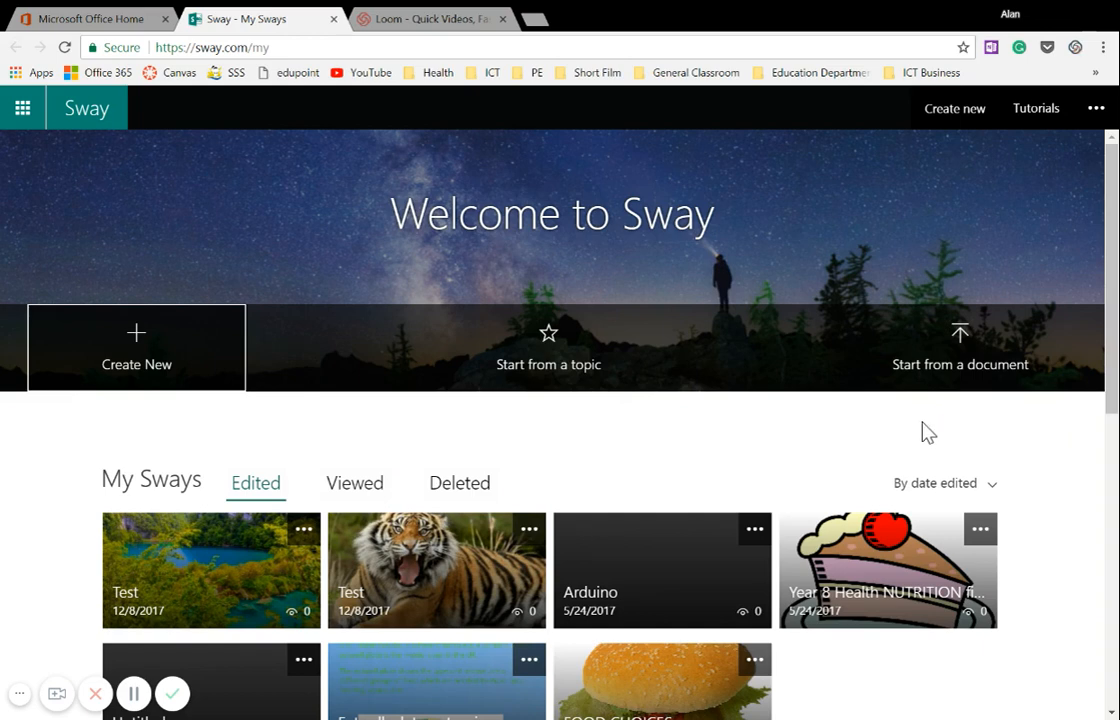
# Step: Show the viewed Sways in My Sways and open The Effects of Drugs
pyautogui.click(356, 492)
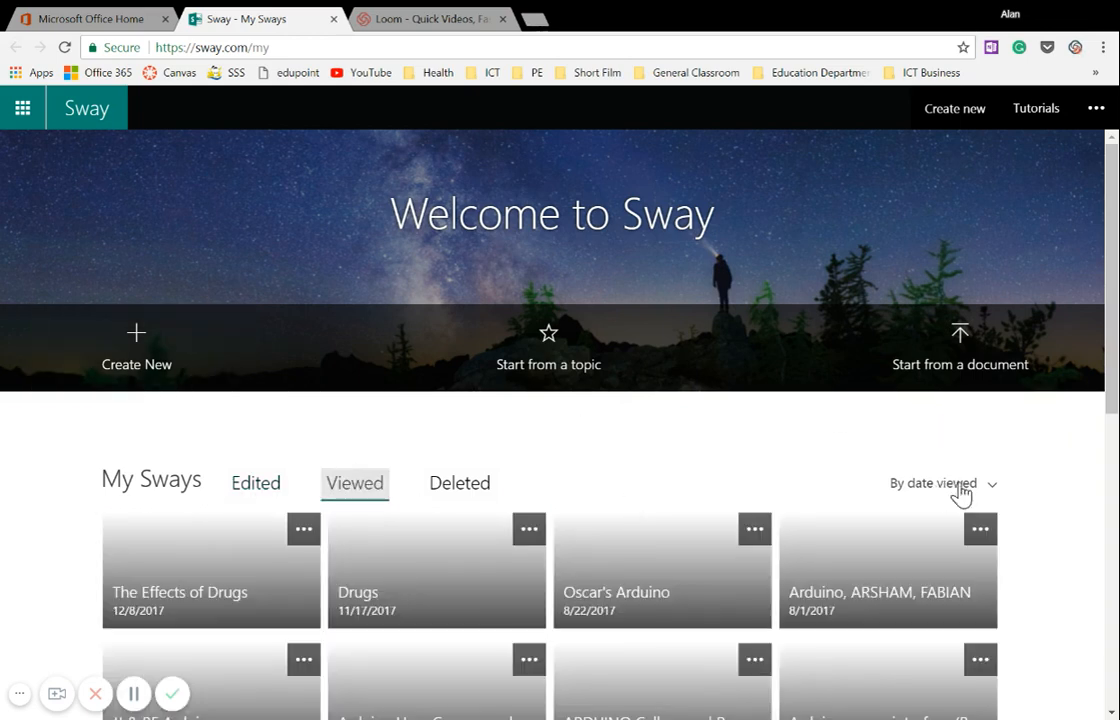
pyautogui.scroll(-1, 1062, 480)
pyautogui.scroll(-1, 1060, 481)
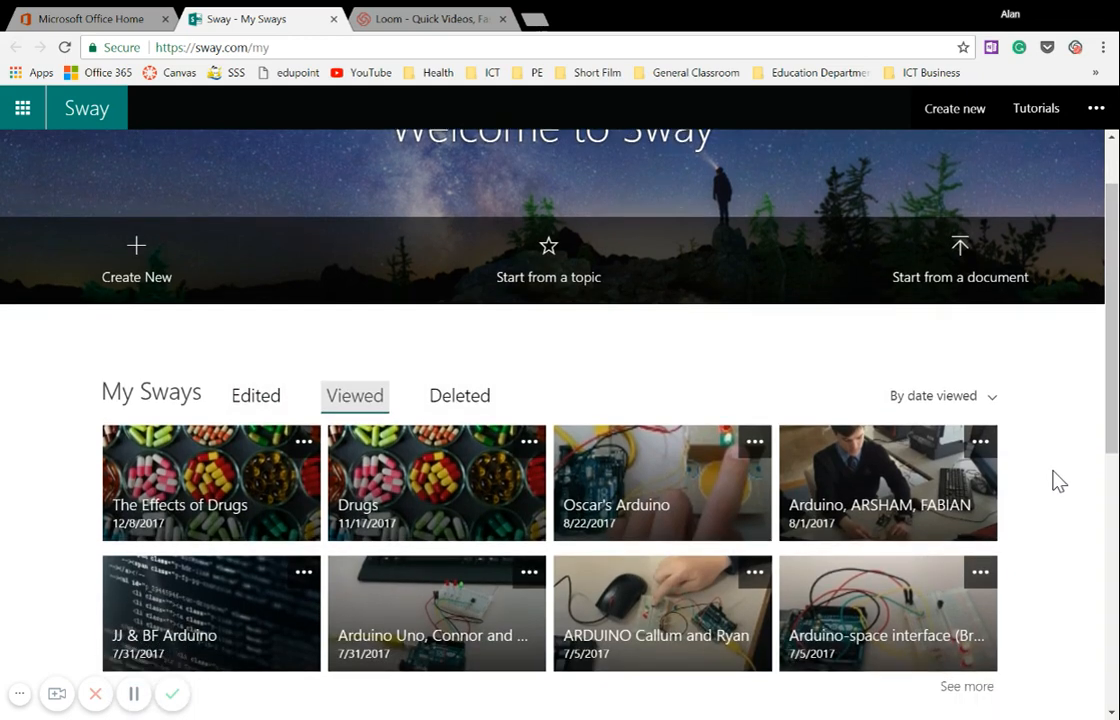
pyautogui.click(205, 478)
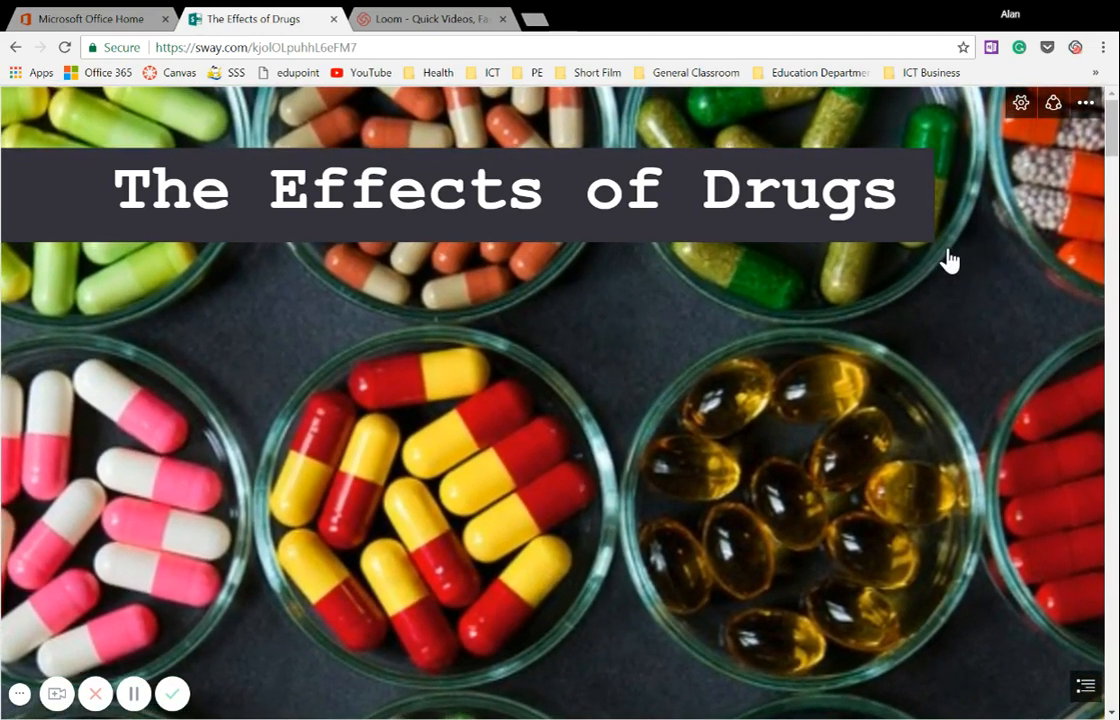
# Step: Examine the headings, text and images of The Effects of Drugs down to Social Well-Being, ending back at its title
pyautogui.scroll(-3, 950, 258)
pyautogui.scroll(-3, 955, 255)
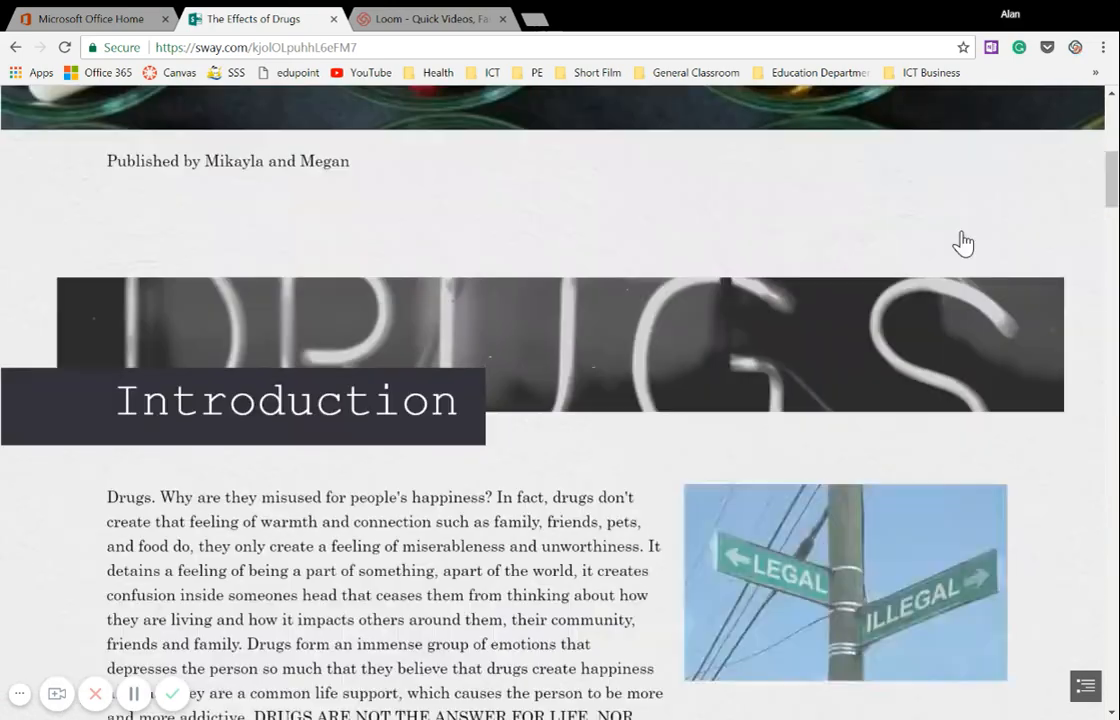
pyautogui.scroll(-3, 918, 265)
pyautogui.scroll(-3, 997, 308)
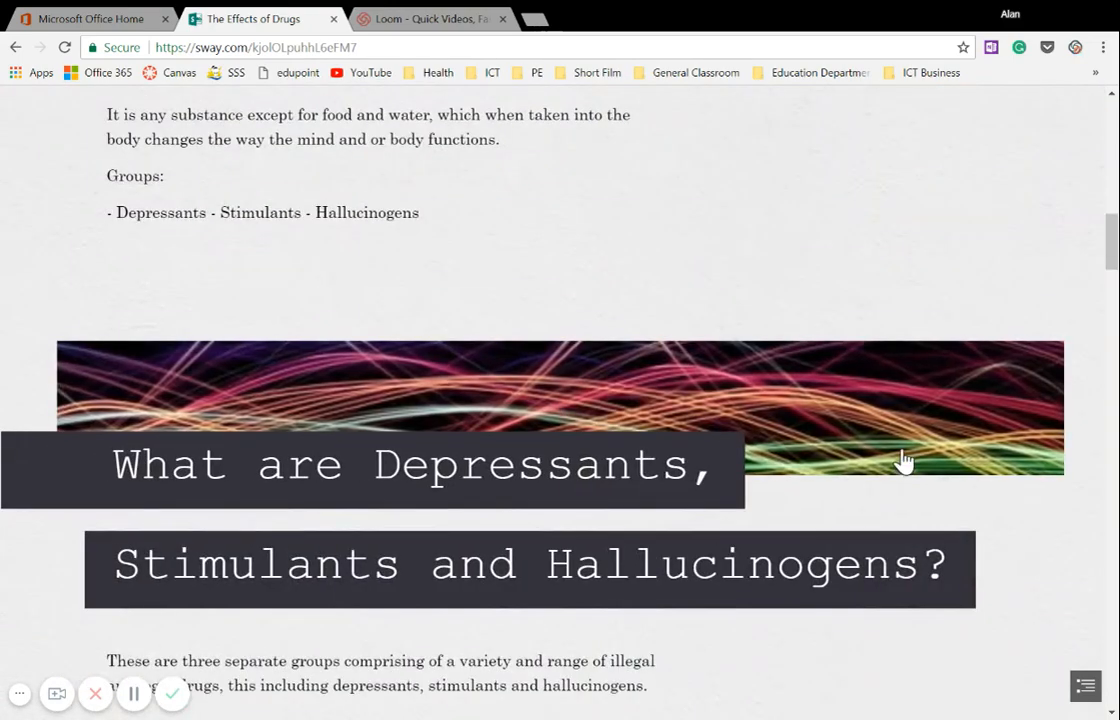
pyautogui.scroll(-5, 900, 457)
pyautogui.scroll(-8, 767, 455)
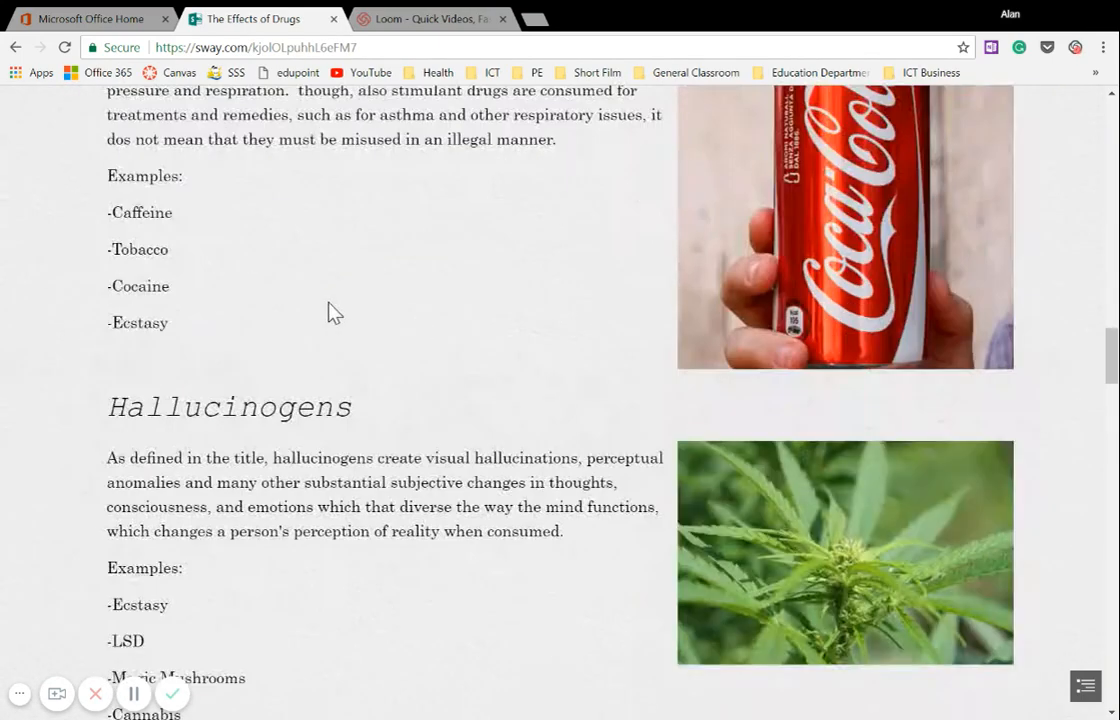
pyautogui.scroll(-7, 328, 312)
pyautogui.scroll(-10, 665, 303)
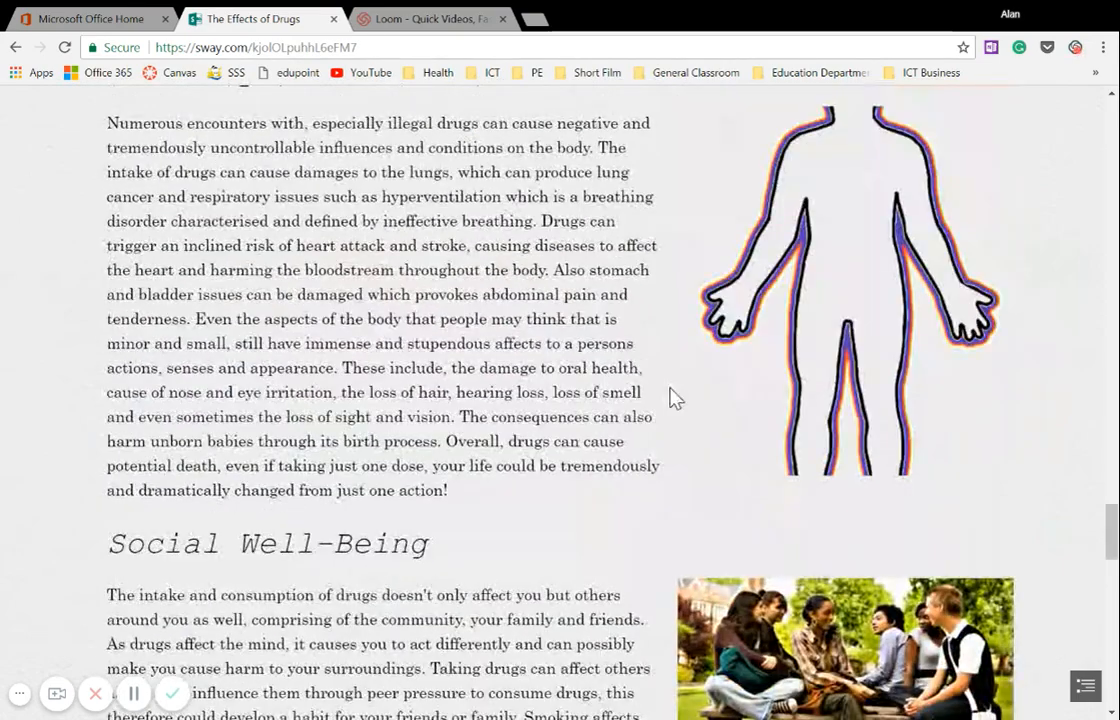
pyautogui.scroll(-3, 678, 390)
pyautogui.scroll(15, 650, 355)
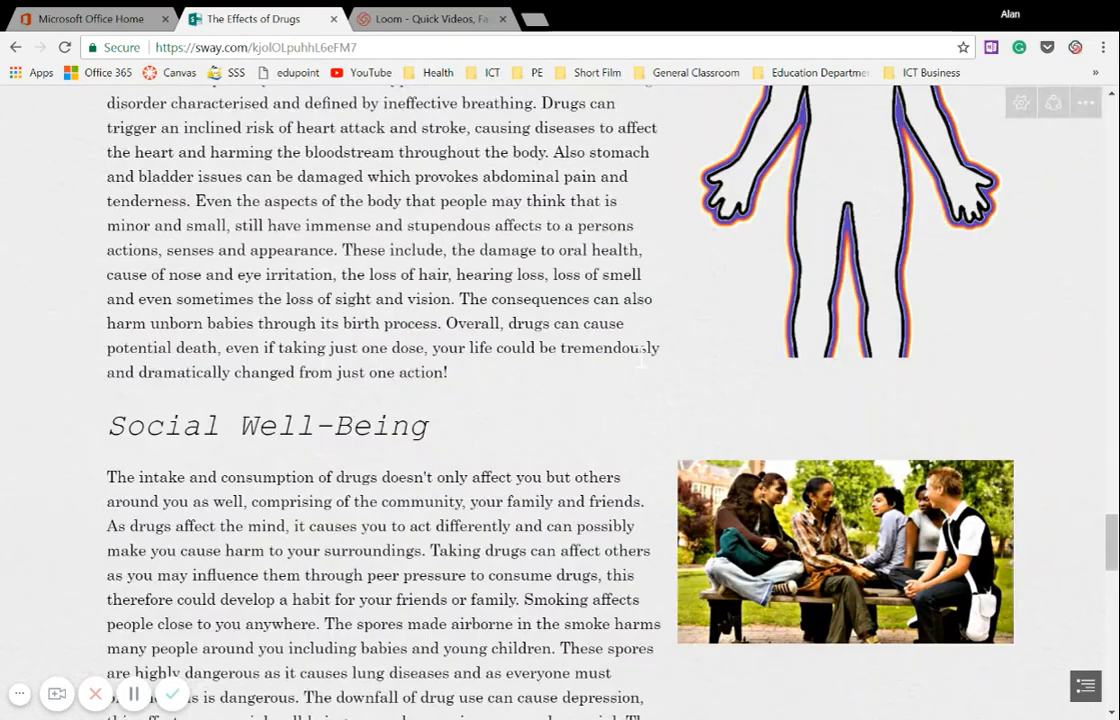
pyautogui.scroll(8, 632, 320)
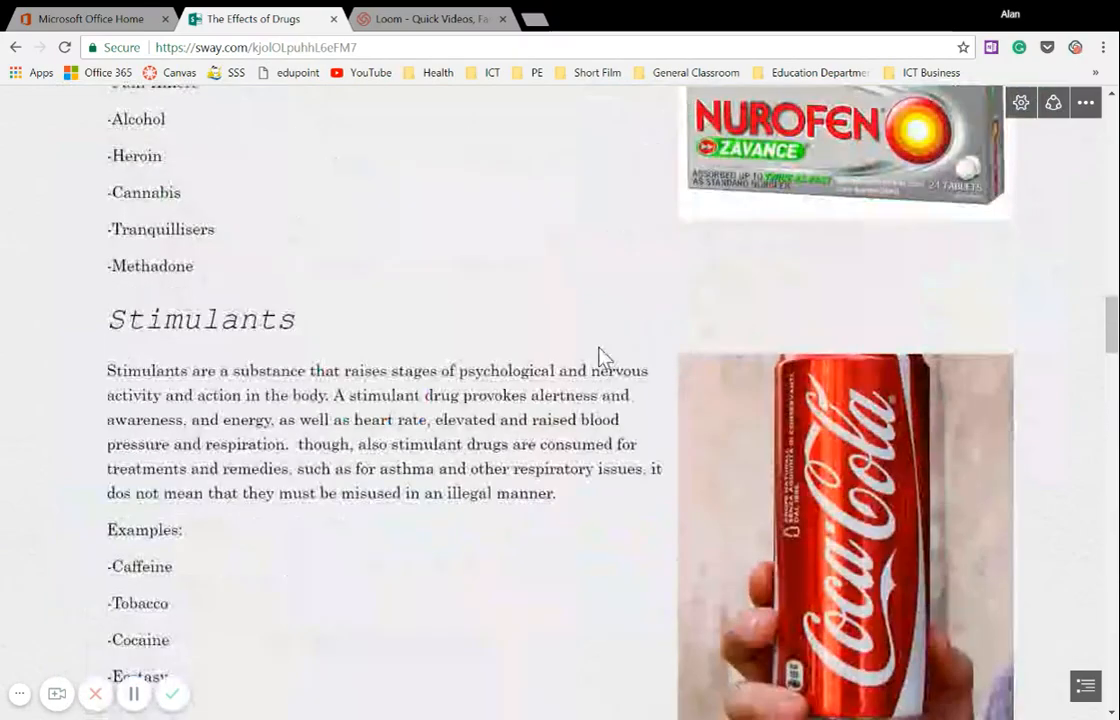
pyautogui.scroll(5, 585, 328)
pyautogui.scroll(15, 592, 318)
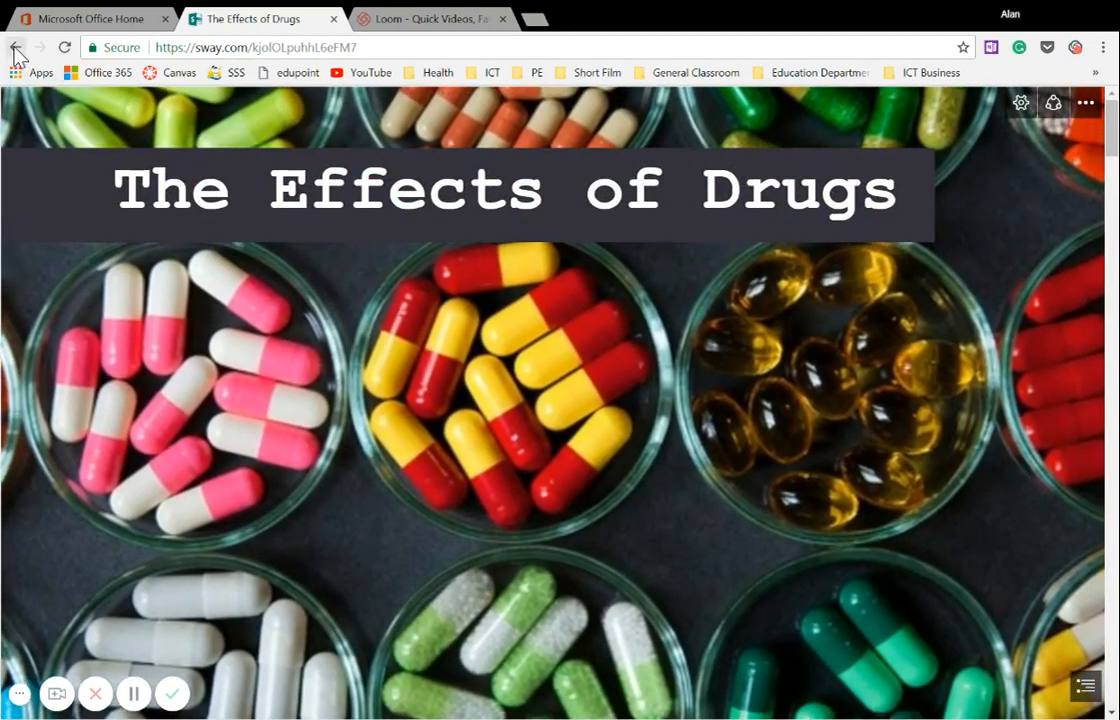
# Step: Return to the viewed Sways and open the student Arduino Sway dated 8/1/2017
pyautogui.click(15, 47)
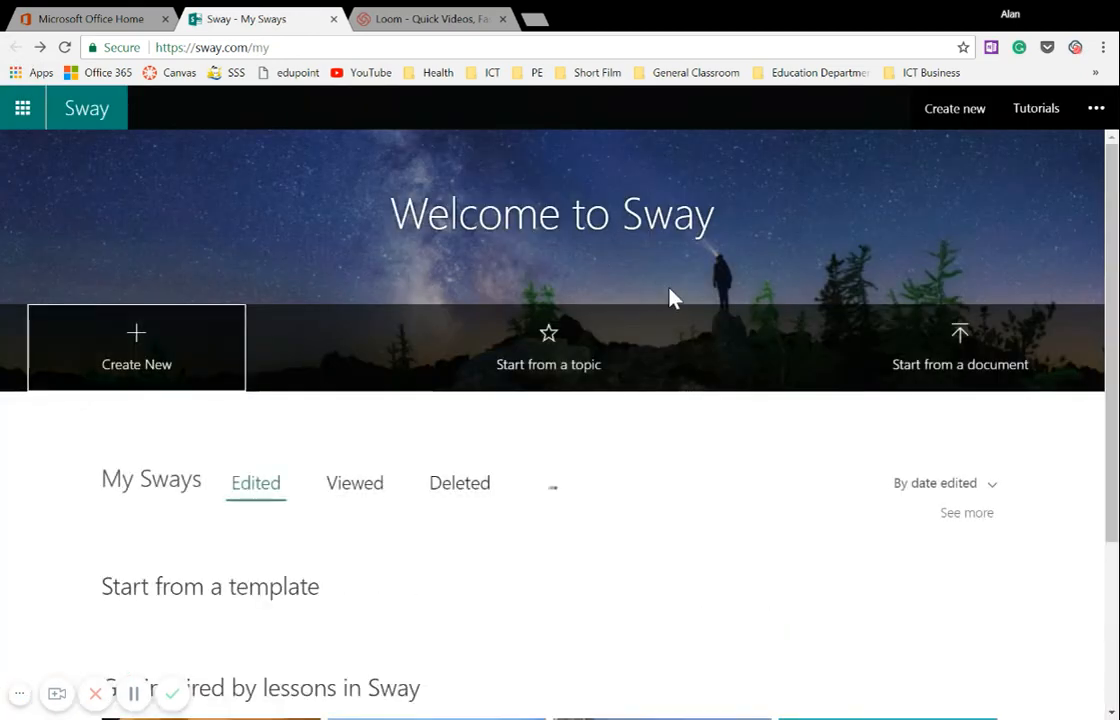
pyautogui.click(355, 486)
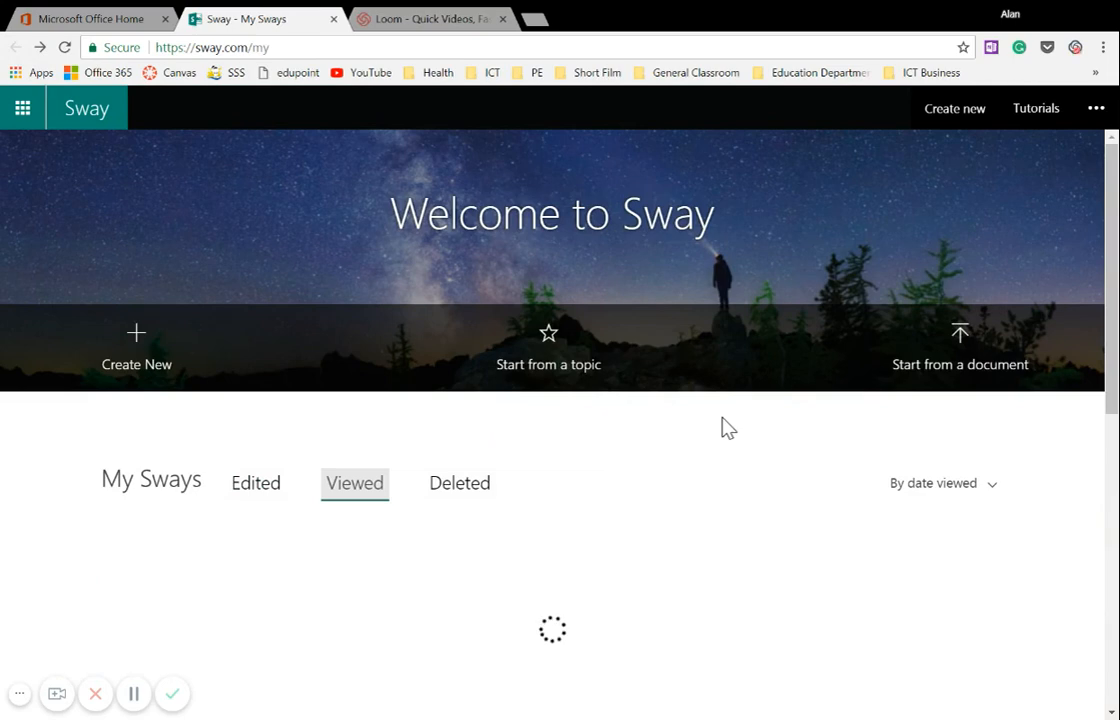
pyautogui.scroll(-2, 1077, 461)
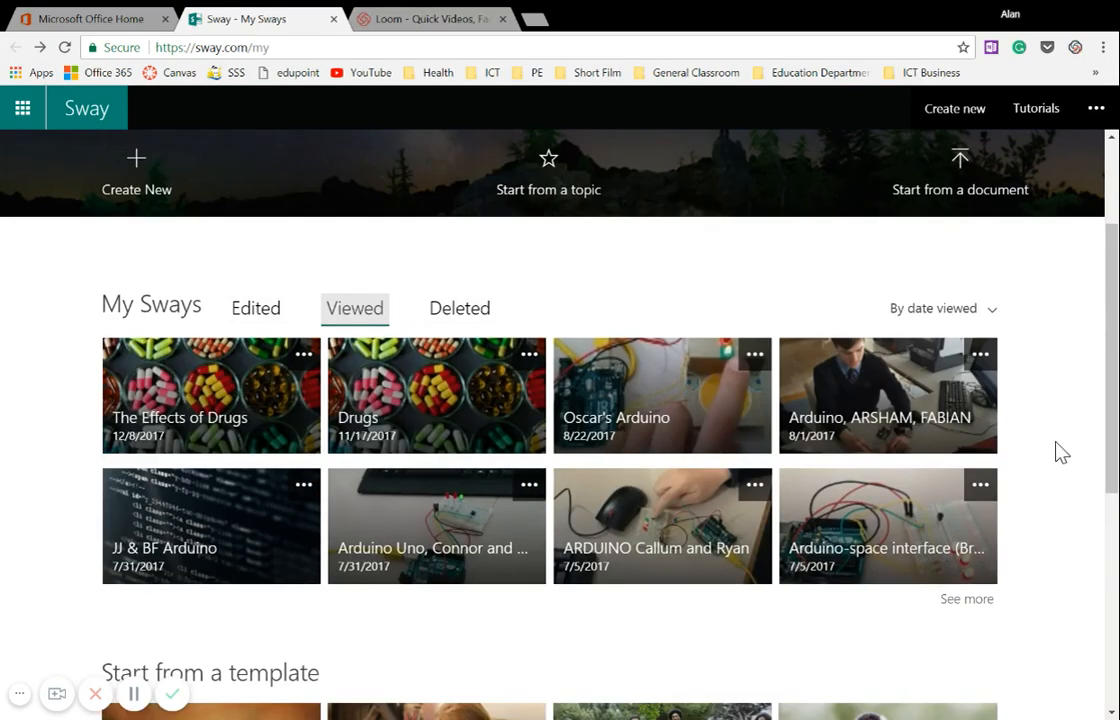
pyautogui.click(912, 390)
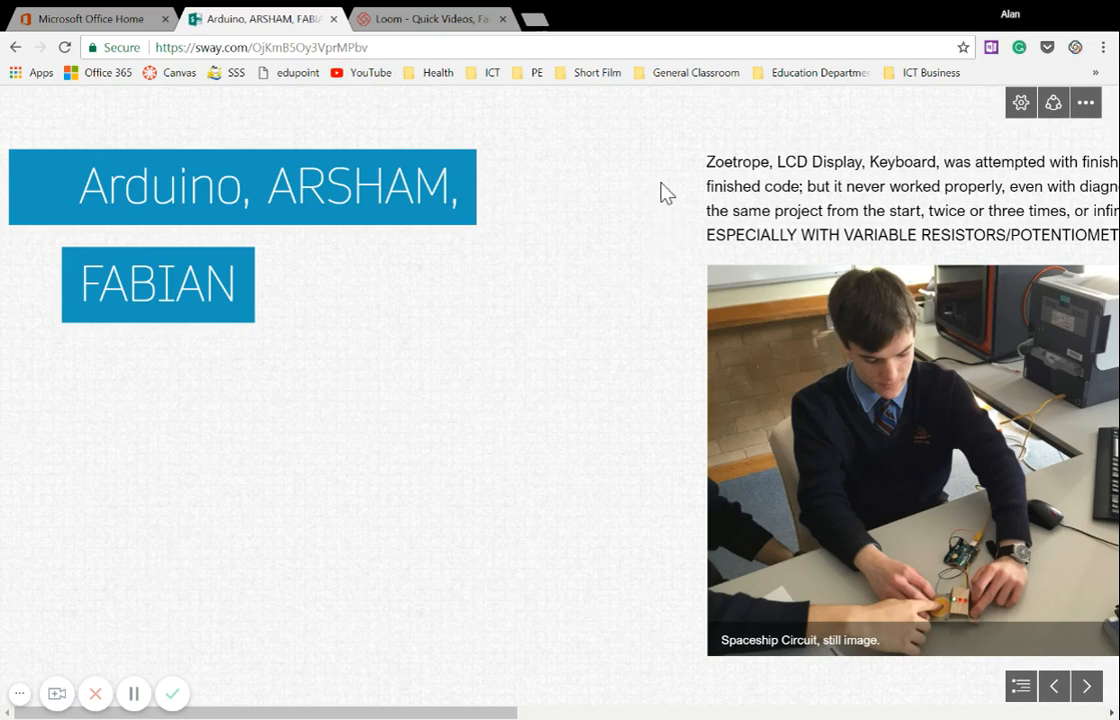
# Step: Look through the horizontal Arduino Sway's text, photos and videos, and return to My Sways
pyautogui.scroll(-3, 630, 230)
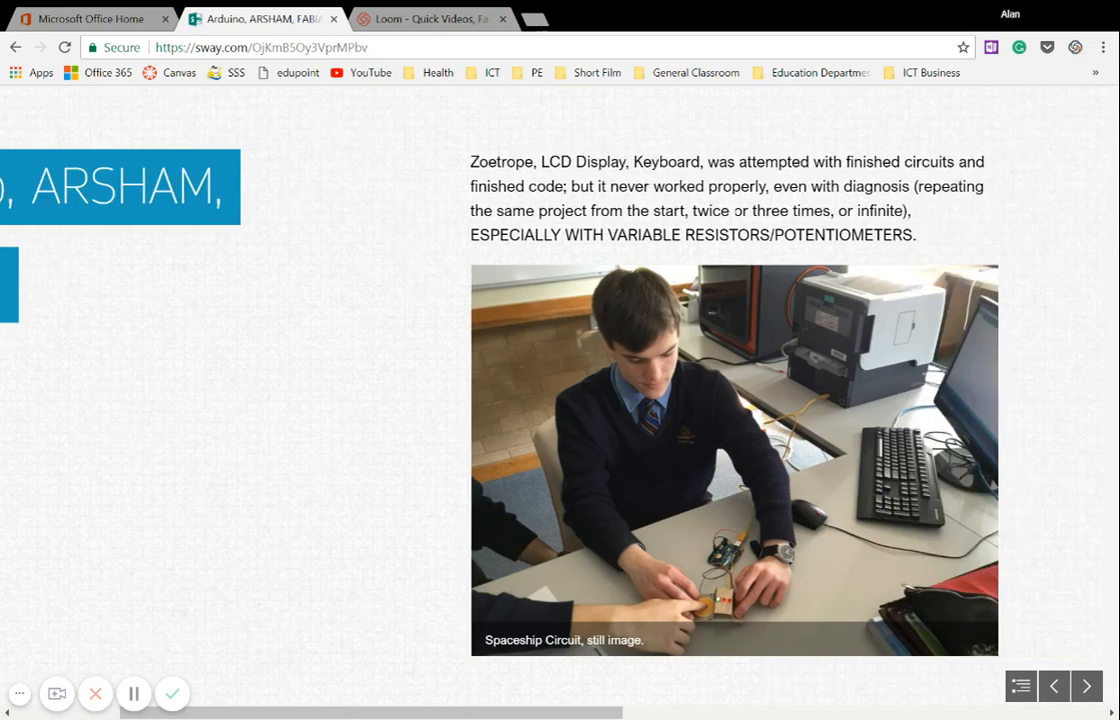
pyautogui.scroll(-6, 737, 212)
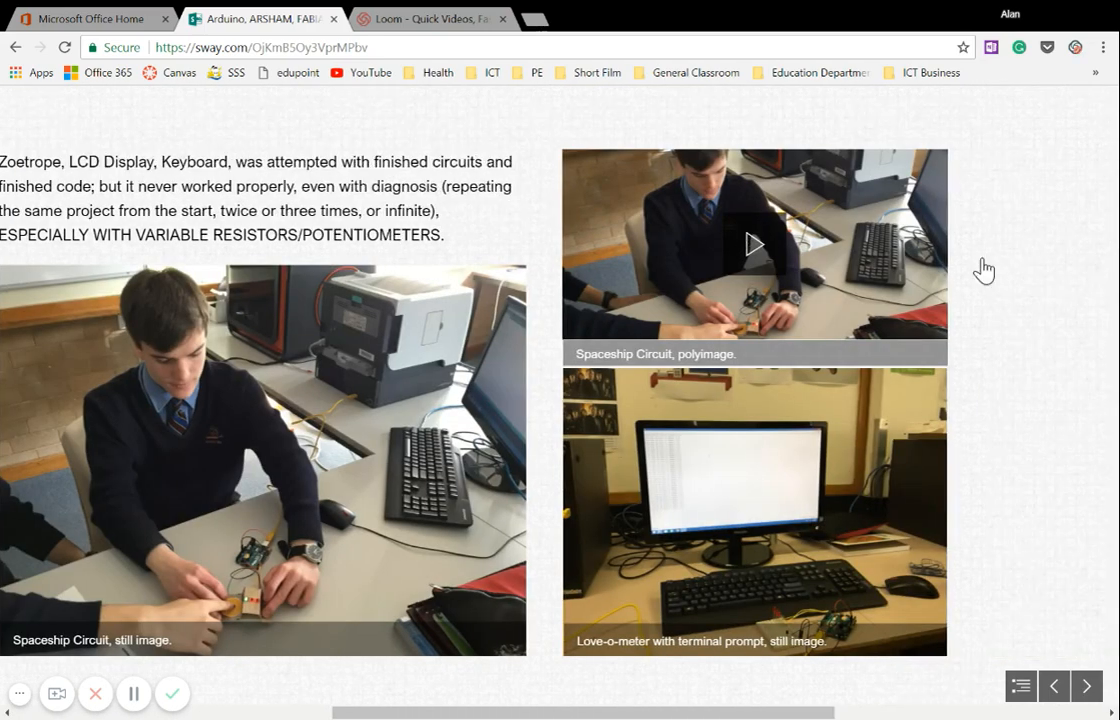
pyautogui.scroll(-8, 1059, 248)
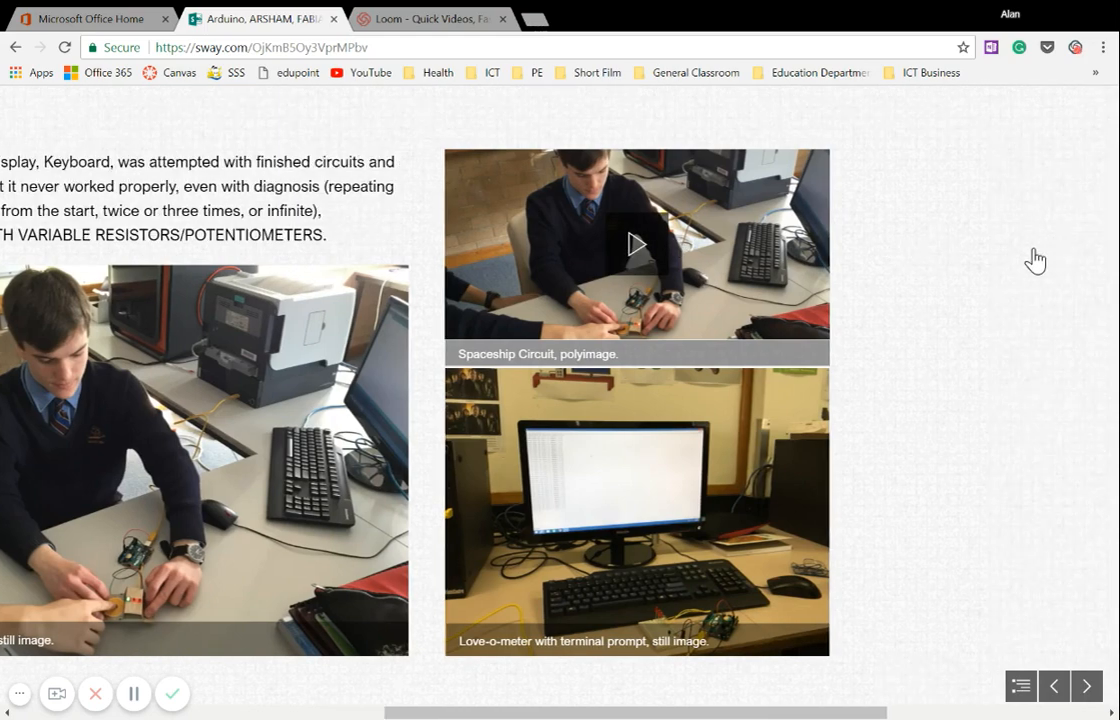
pyautogui.scroll(10, 662, 290)
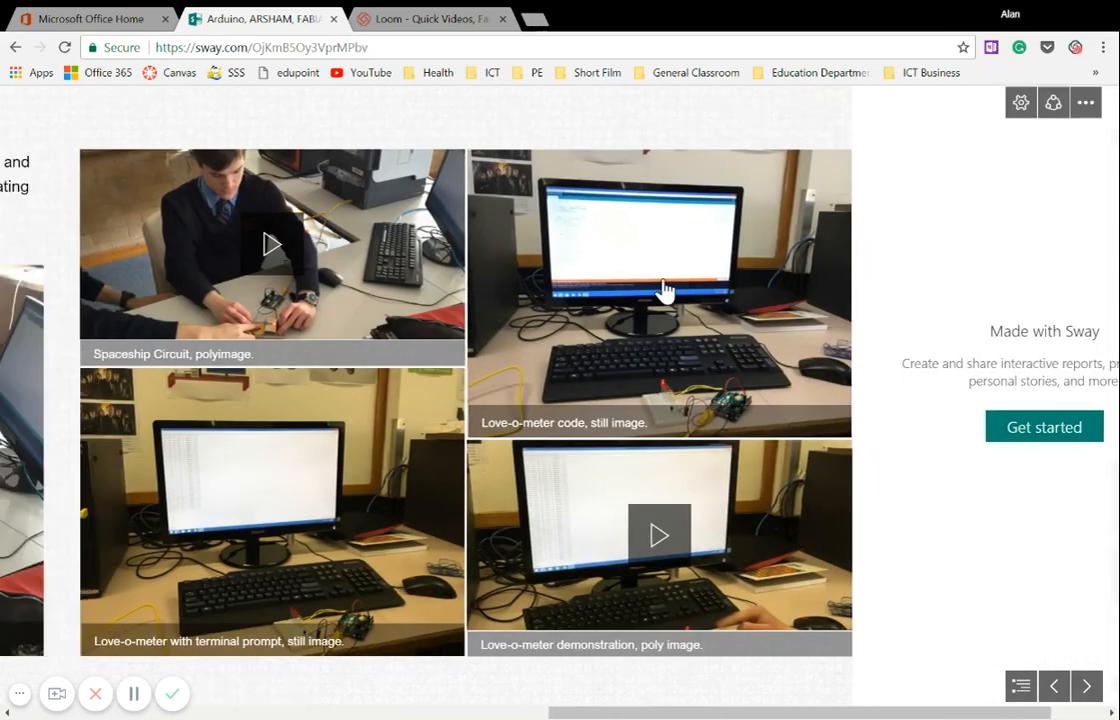
pyautogui.scroll(8, 782, 295)
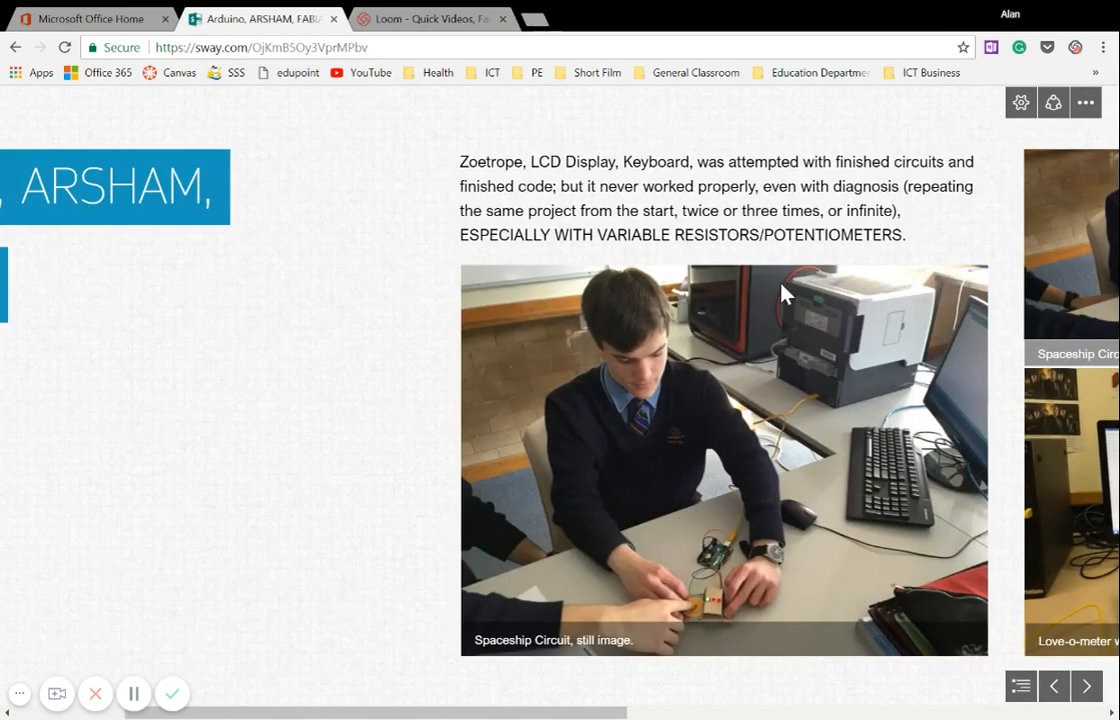
pyautogui.click(15, 47)
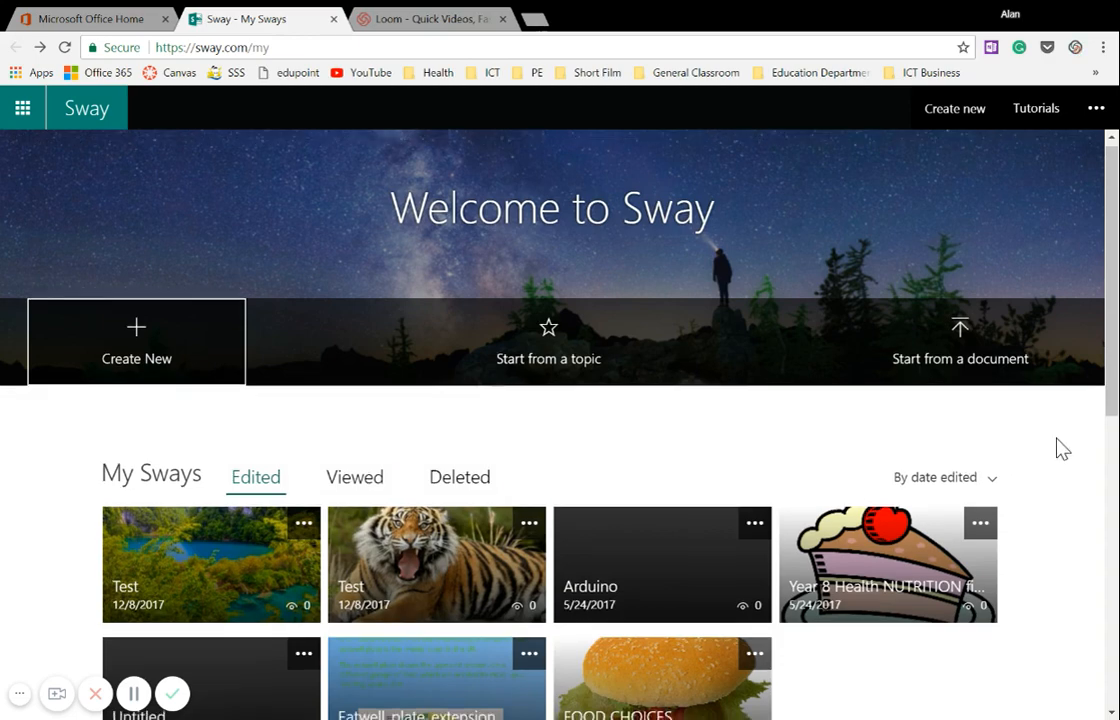
# Step: Browse both sets of starter templates on the My Sways page
pyautogui.scroll(-5, 1050, 450)
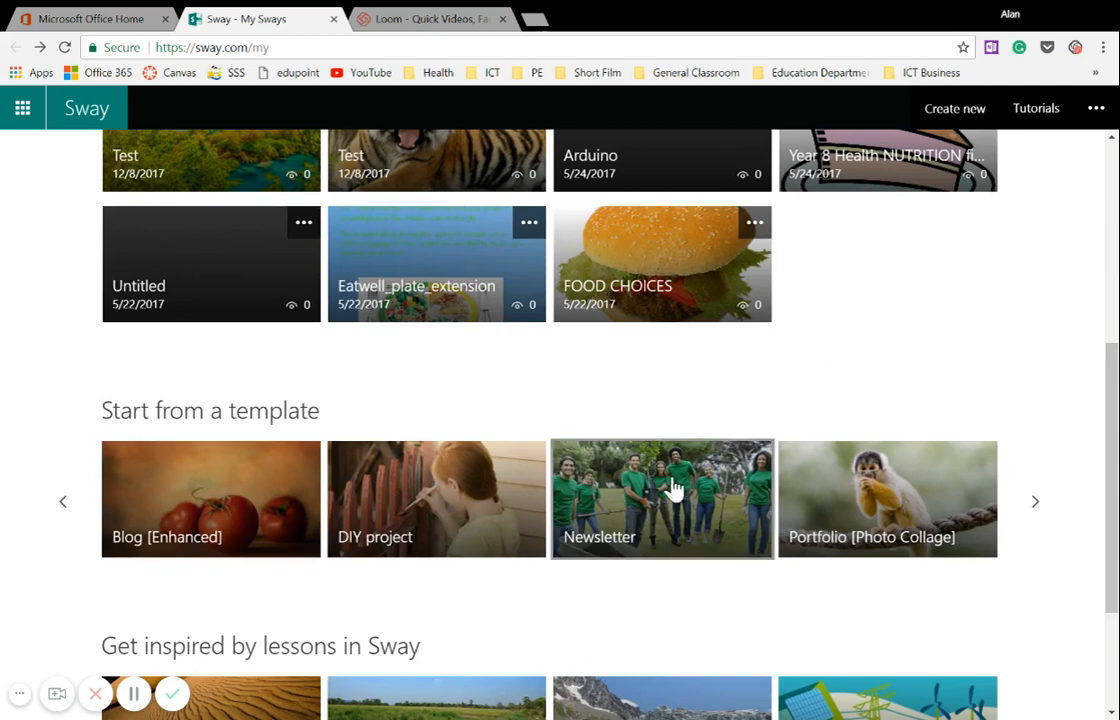
pyautogui.click(1034, 503)
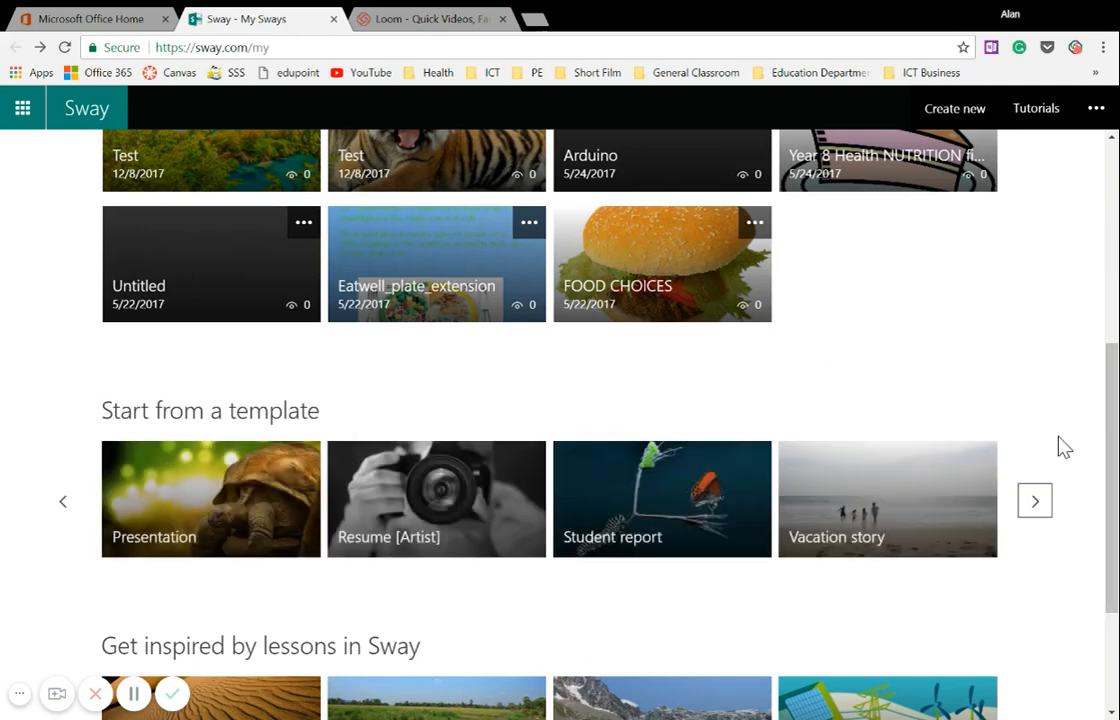
pyautogui.scroll(1, 1052, 438)
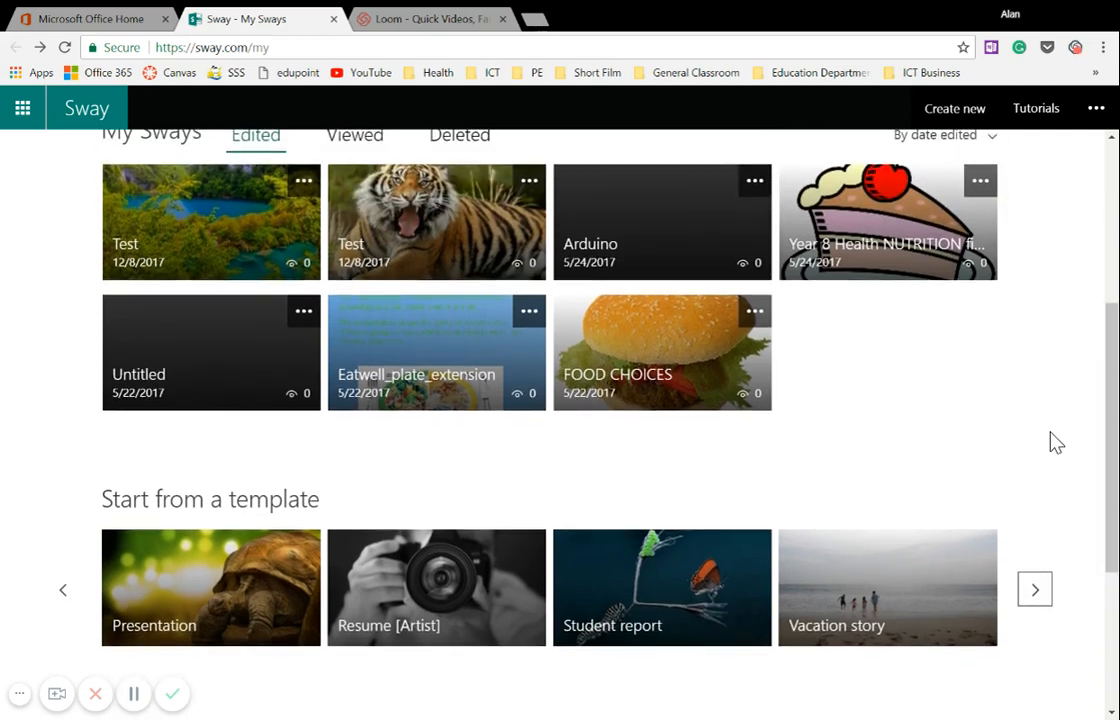
pyautogui.scroll(4, 1052, 438)
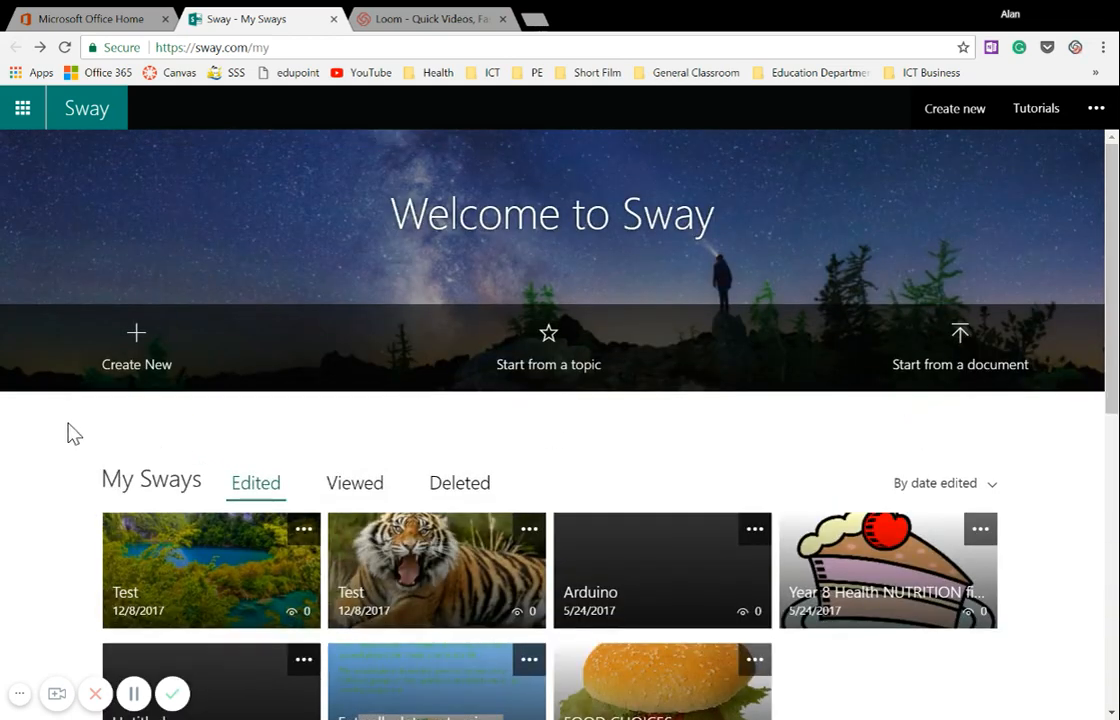
# Step: Create a new blank Sway and title it Nature
pyautogui.click(165, 349)
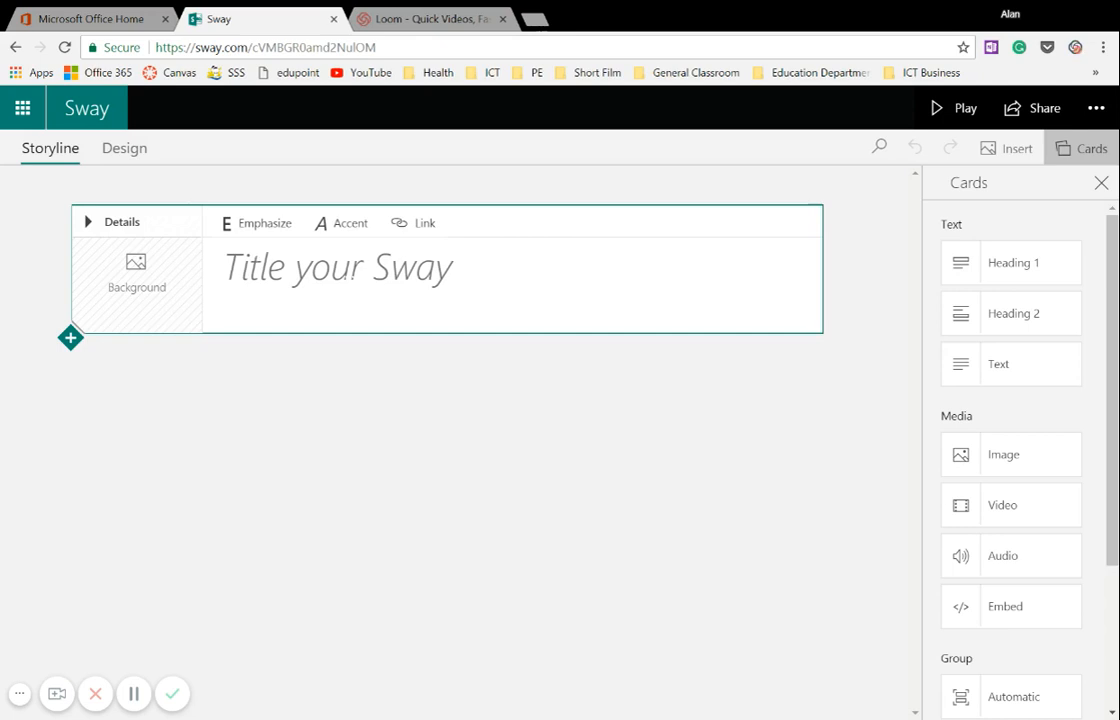
pyautogui.click(352, 268)
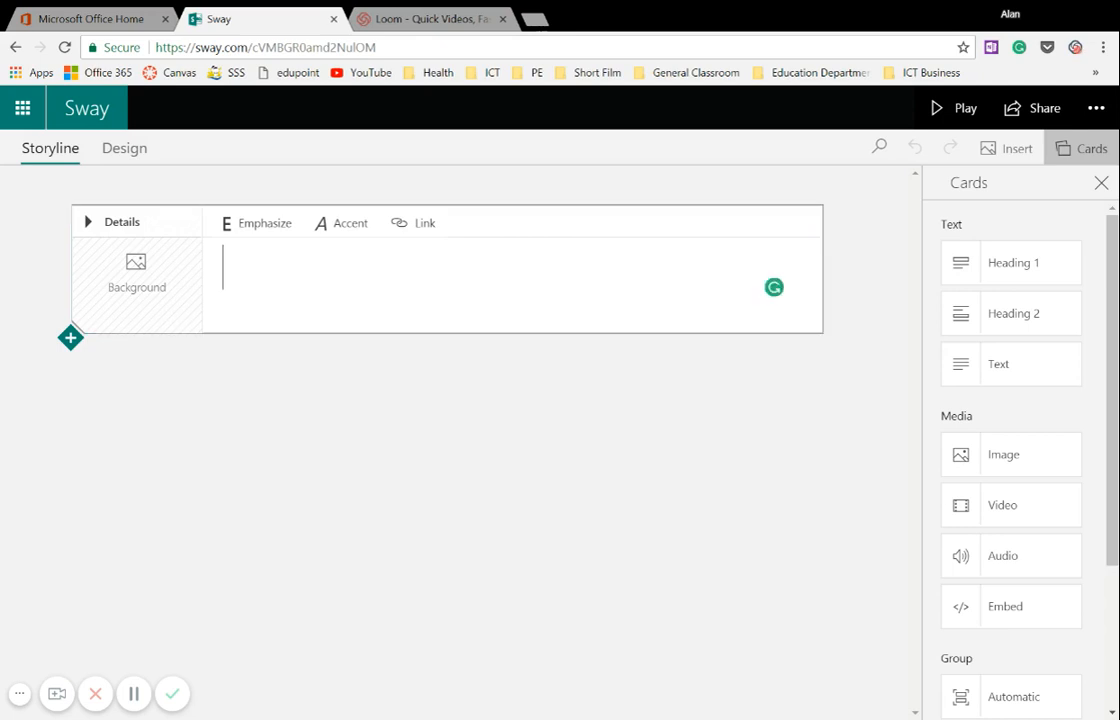
pyautogui.write('Nature')
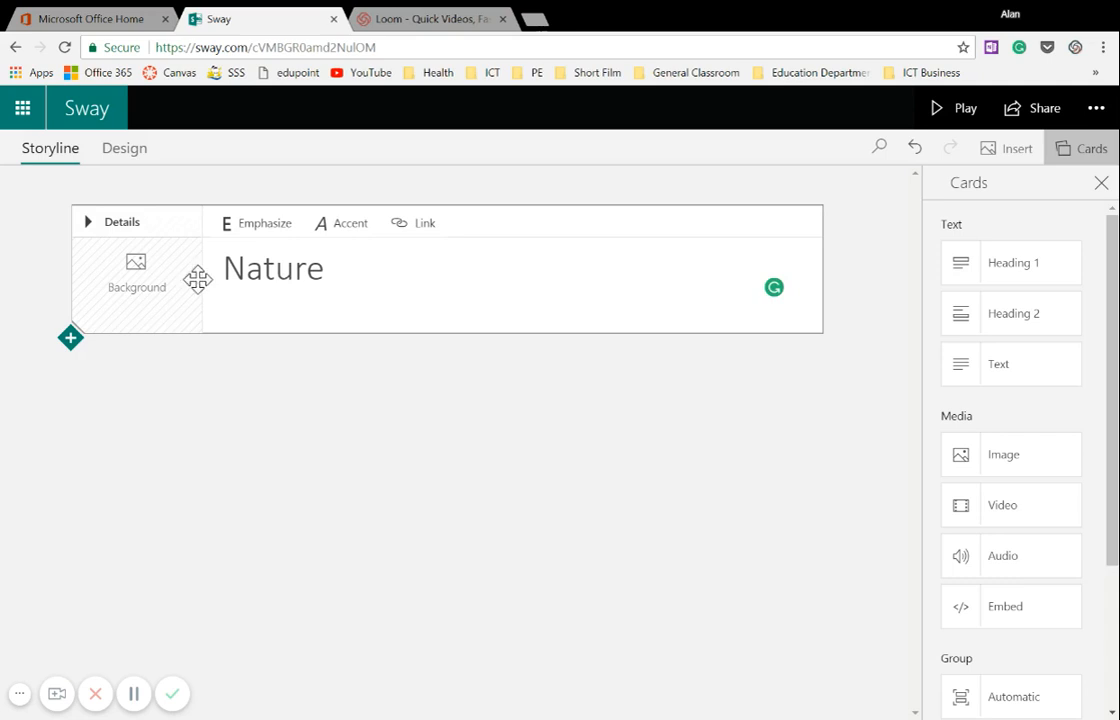
# Step: Open the image picker for the title card's background, dismiss the search tip and look over the suggested searches
pyautogui.click(141, 279)
pyautogui.click(145, 288)
pyautogui.click(143, 293)
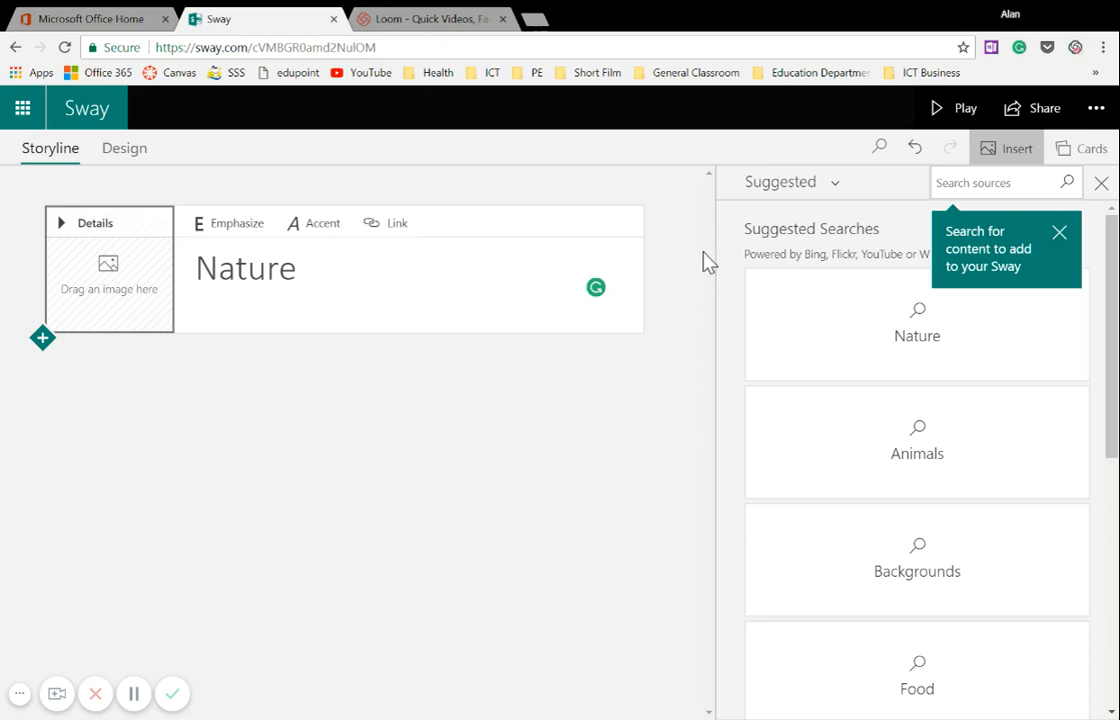
pyautogui.click(1057, 233)
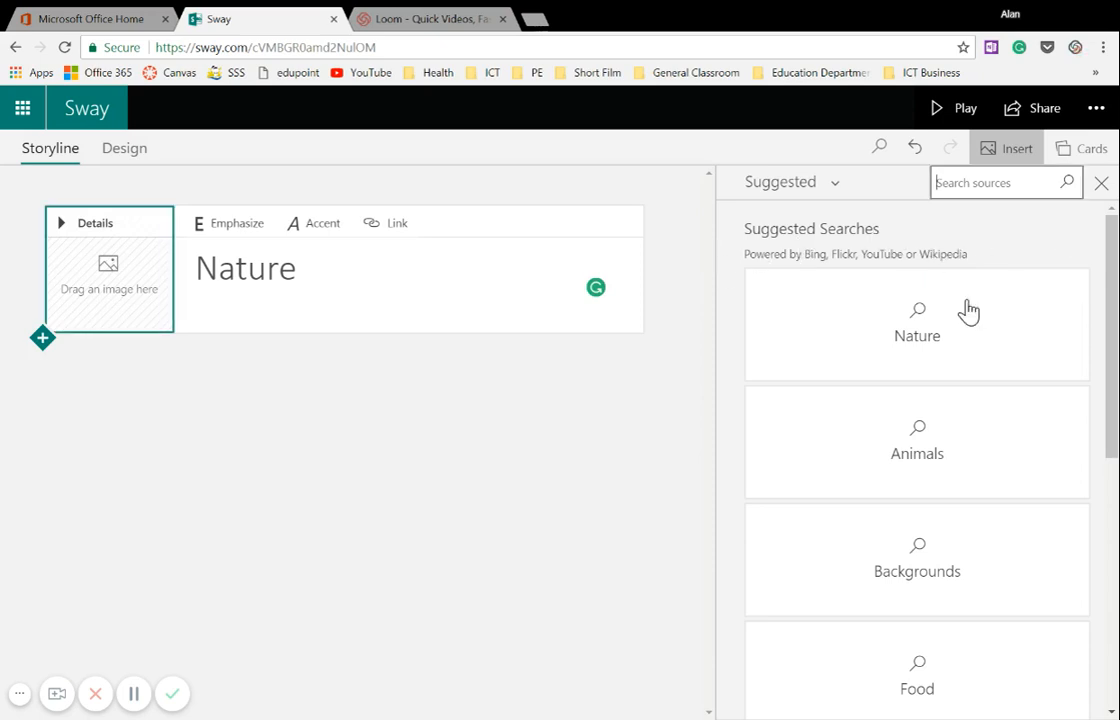
pyautogui.scroll(-4, 990, 400)
pyautogui.scroll(4, 972, 430)
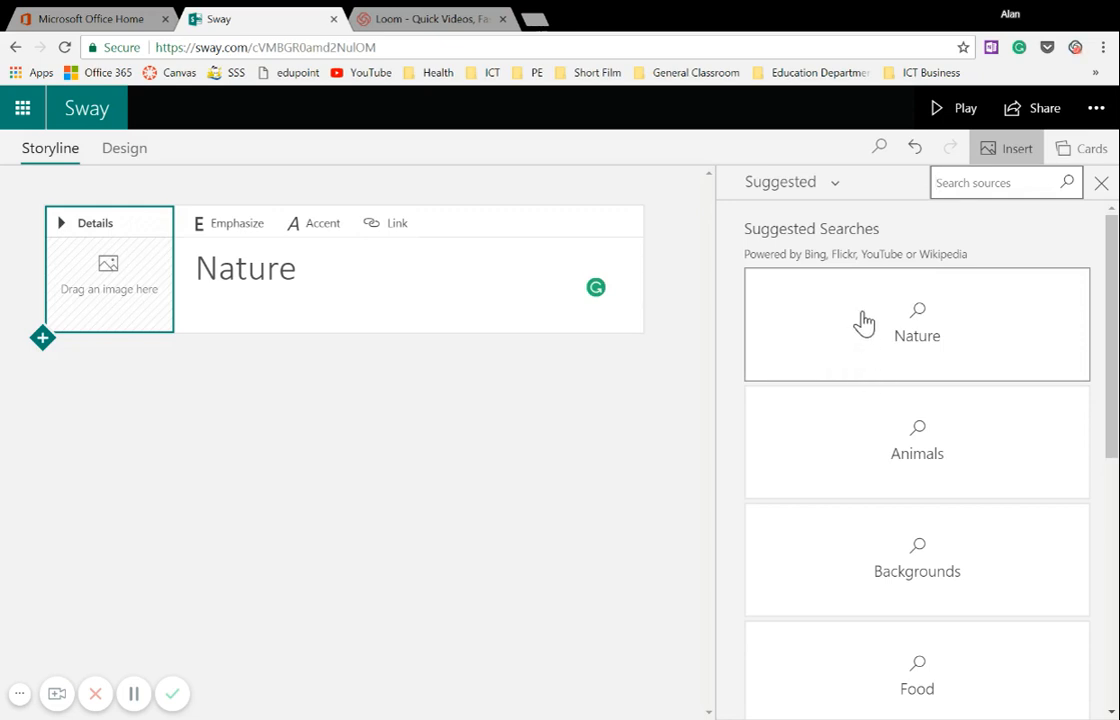
# Step: Use the suggested Nature search and add the 5614 x 3742 blue lake image as the title card's background
pyautogui.click(958, 331)
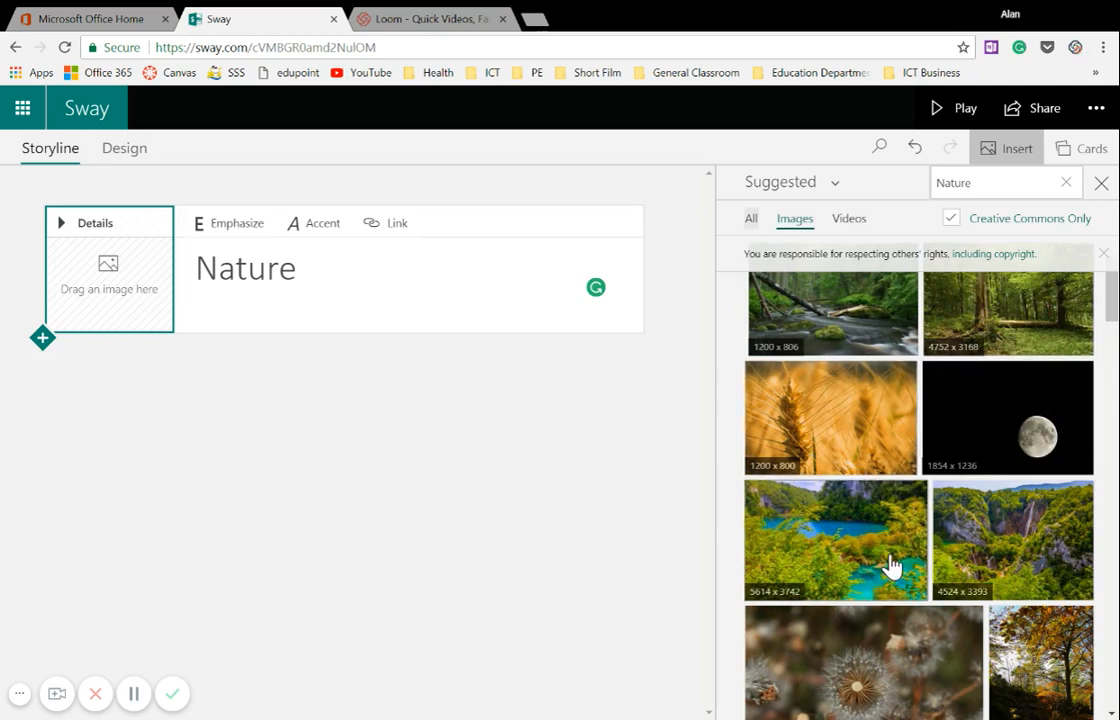
pyautogui.click(833, 551)
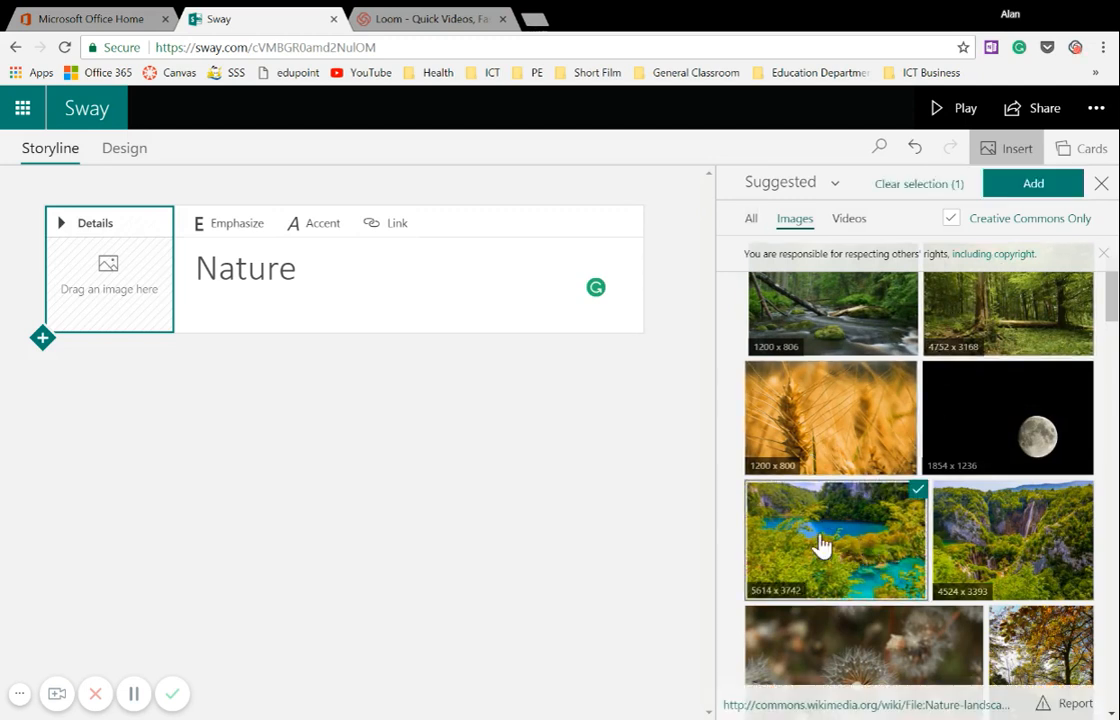
pyautogui.click(1060, 190)
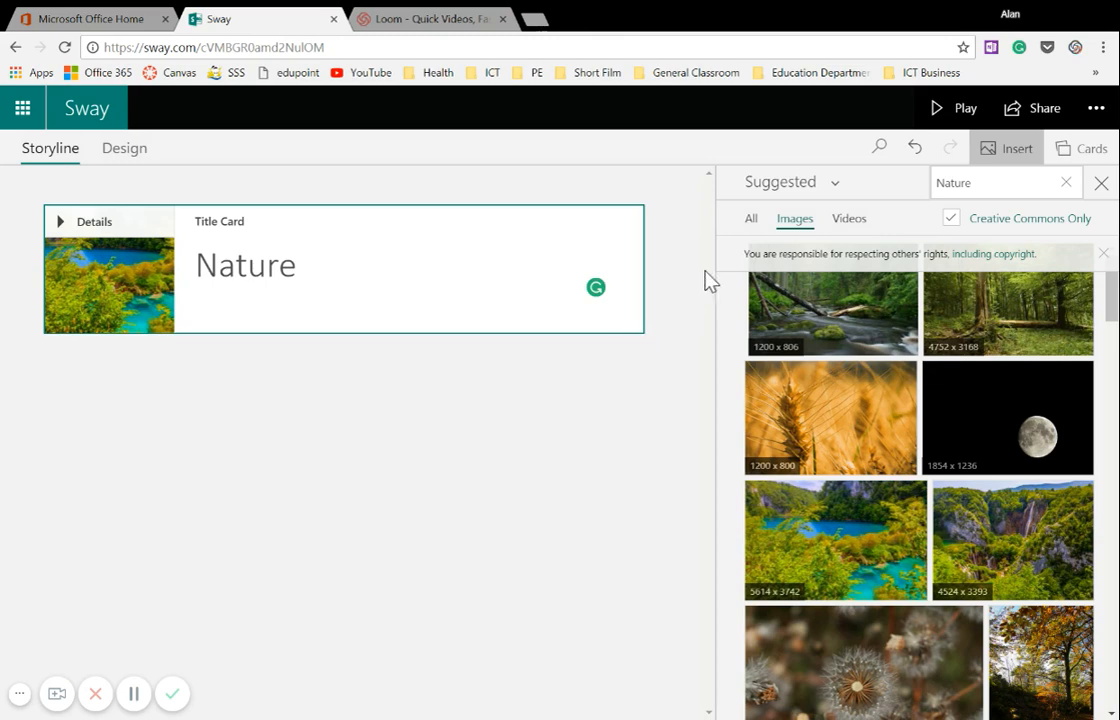
# Step: Look through the video and combined suggestions for Nature and the available media sources, and close the media picker
pyautogui.click(858, 228)
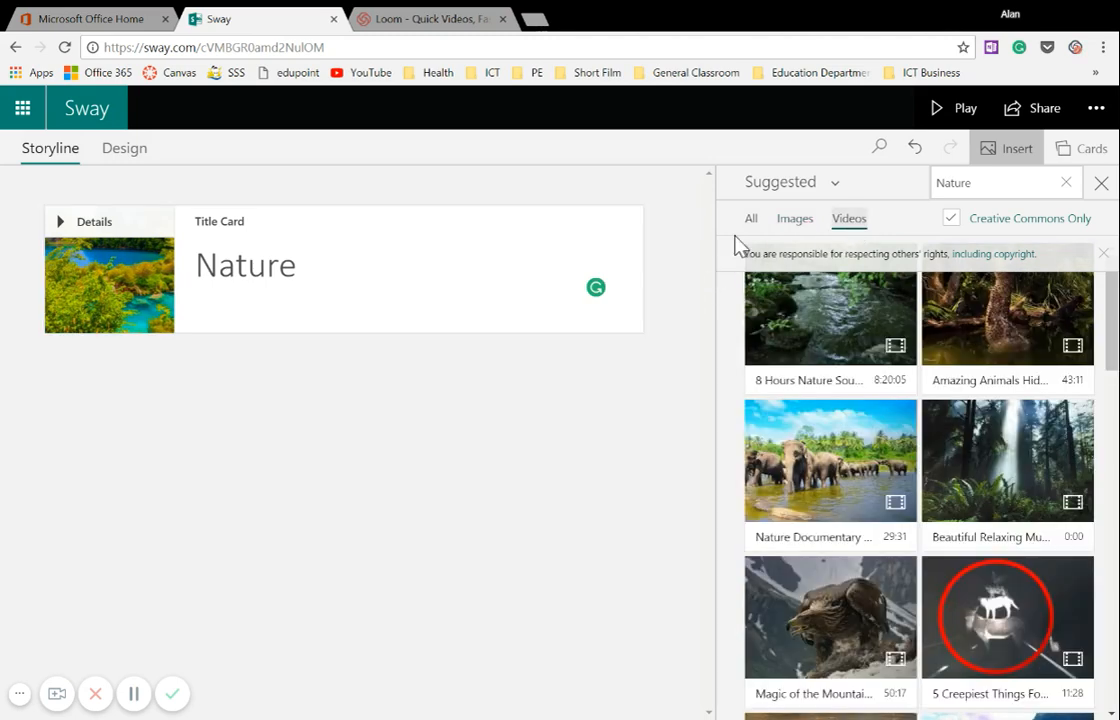
pyautogui.click(750, 220)
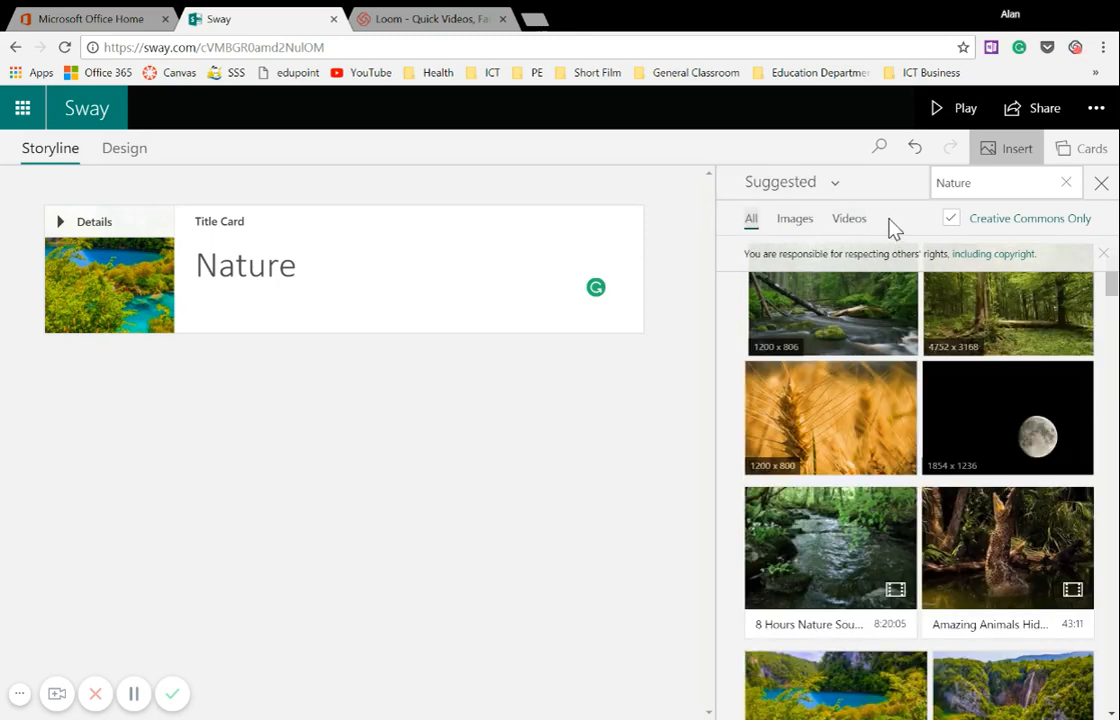
pyautogui.click(823, 185)
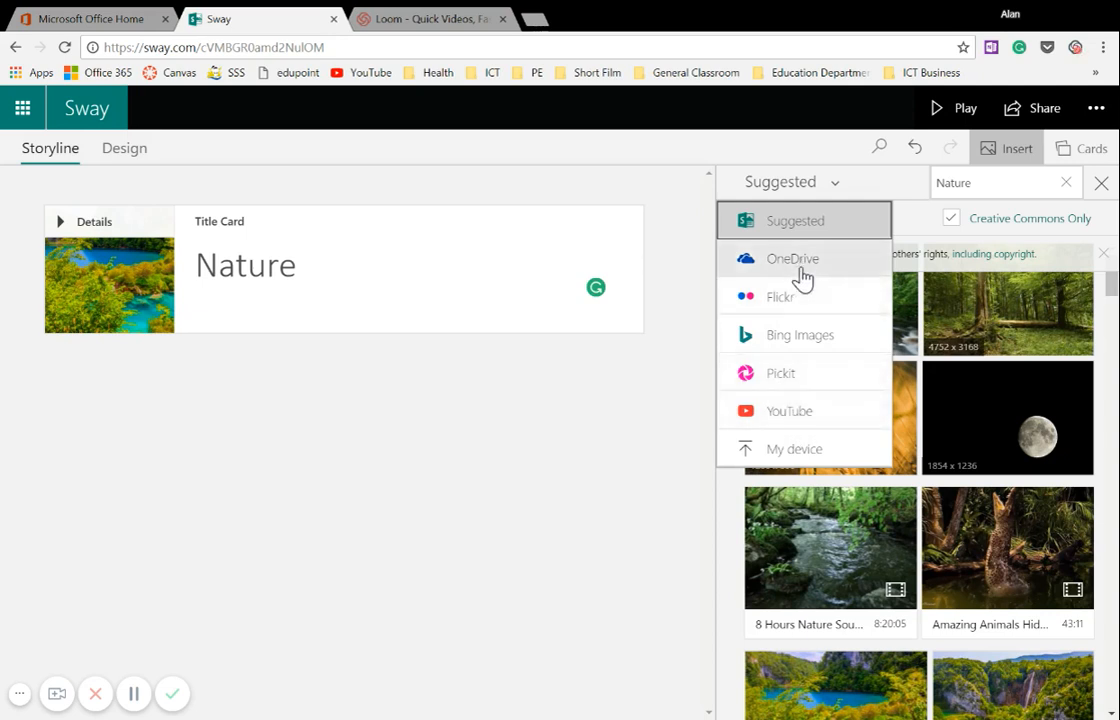
pyautogui.click(790, 452)
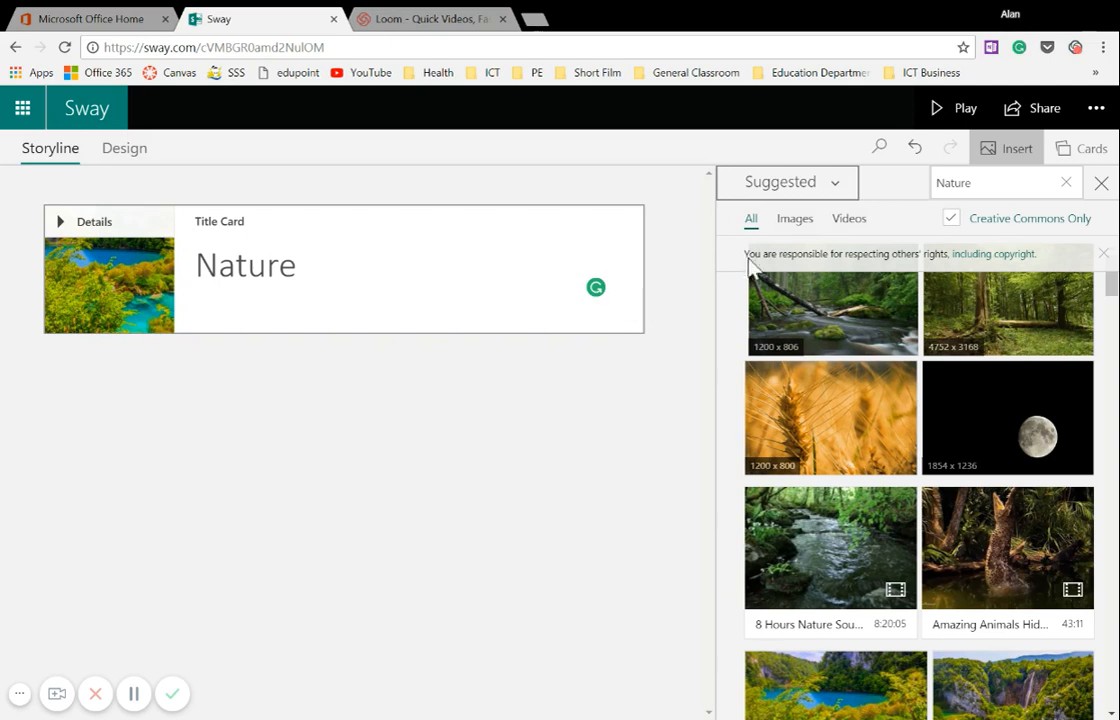
pyautogui.click(1102, 188)
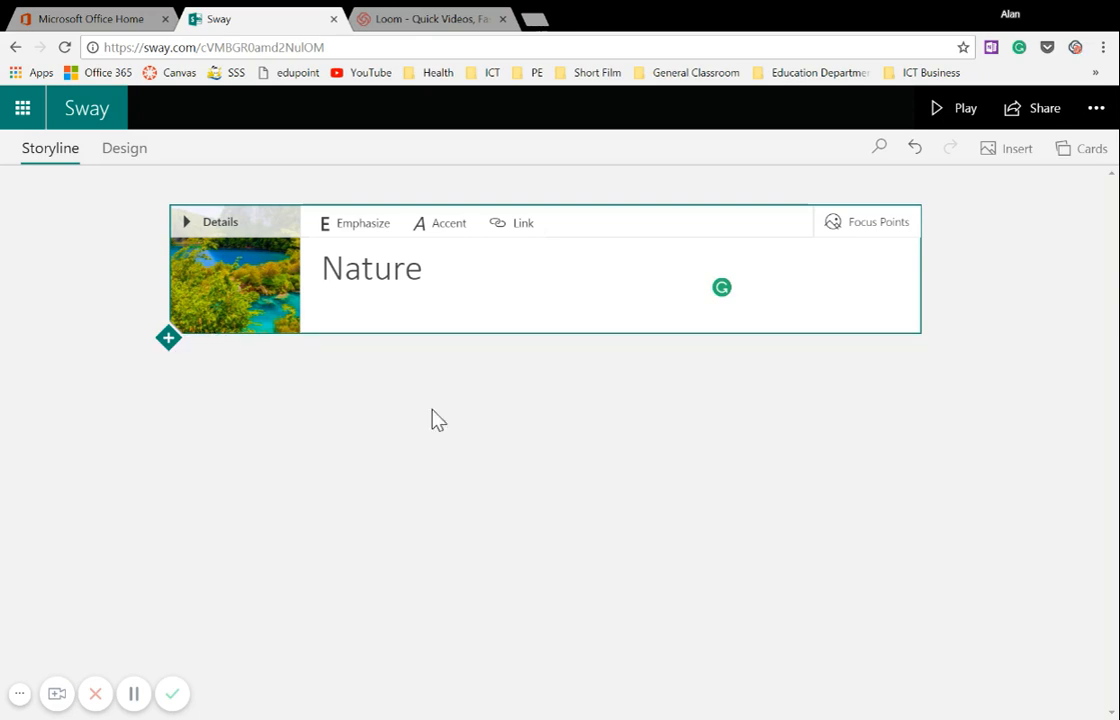
# Step: Open the full list of card types for the position below the title card and examine the text, media and group cards
pyautogui.click(169, 345)
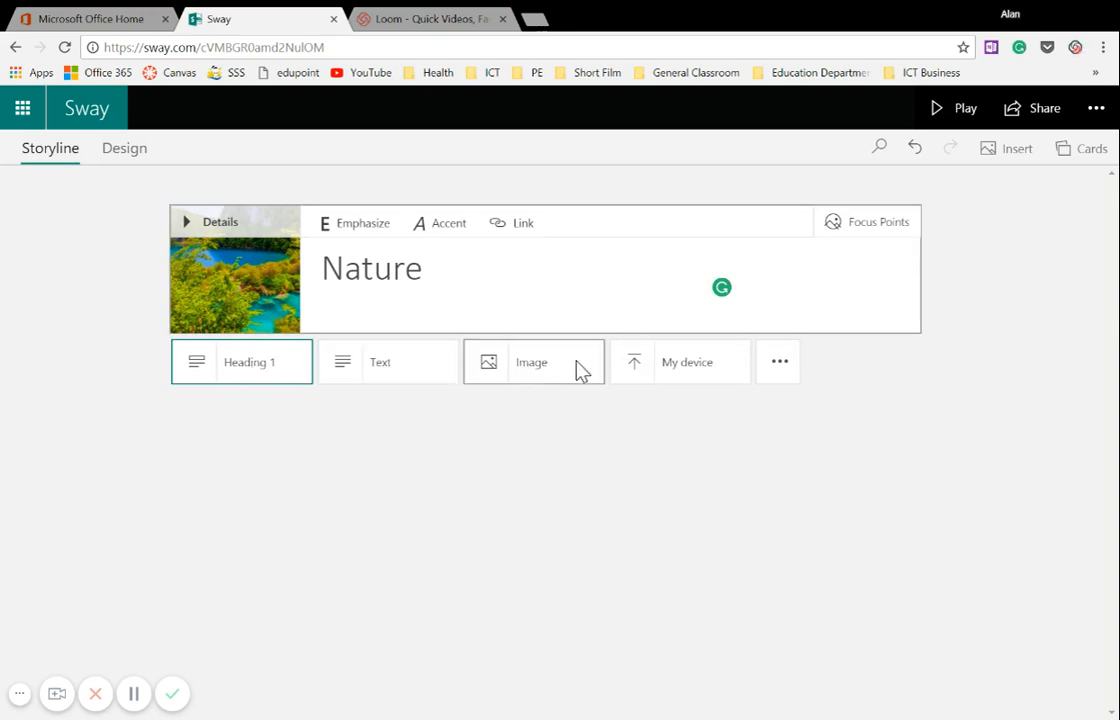
pyautogui.click(788, 374)
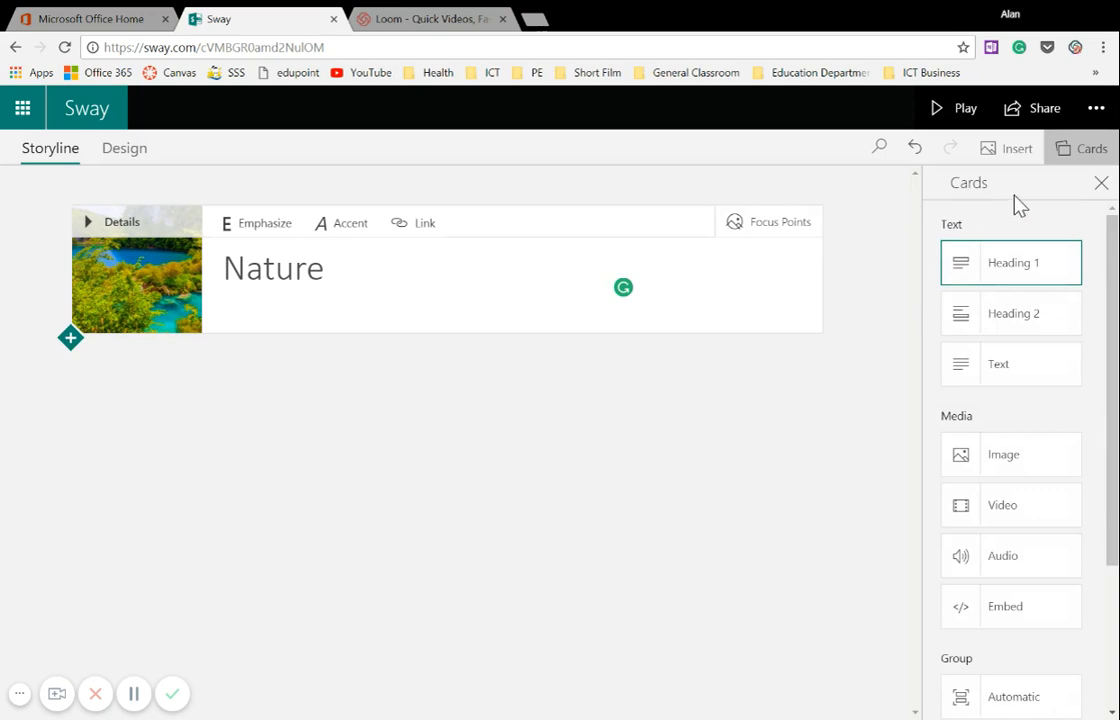
pyautogui.scroll(-2, 1043, 368)
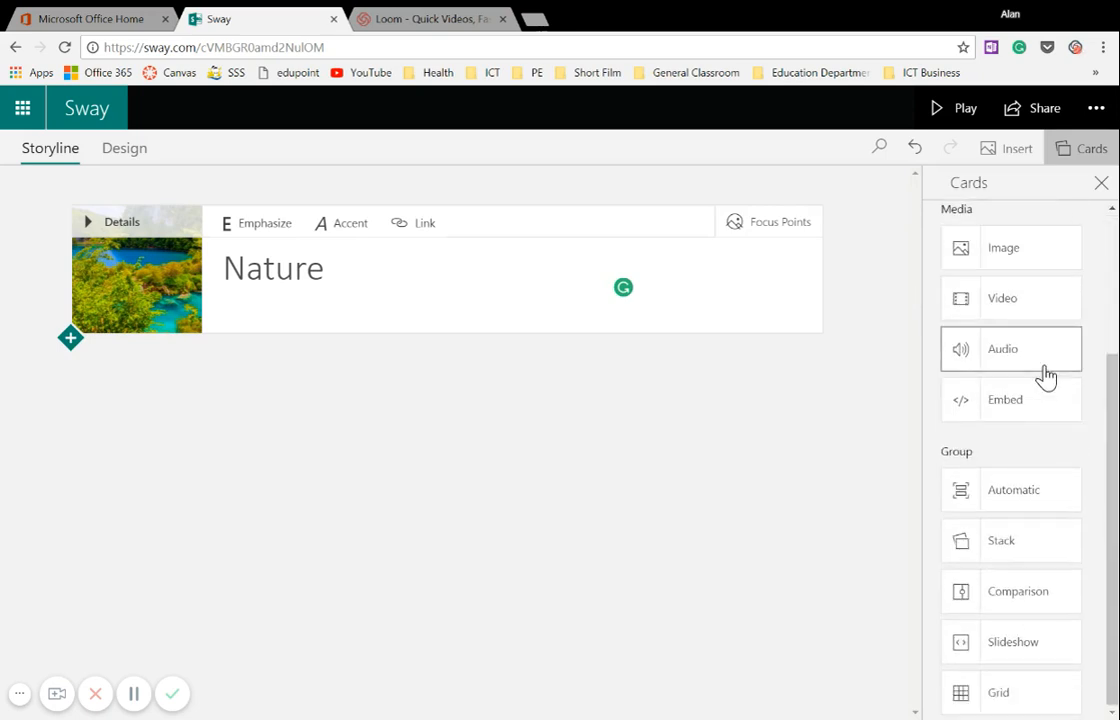
pyautogui.scroll(2, 1045, 375)
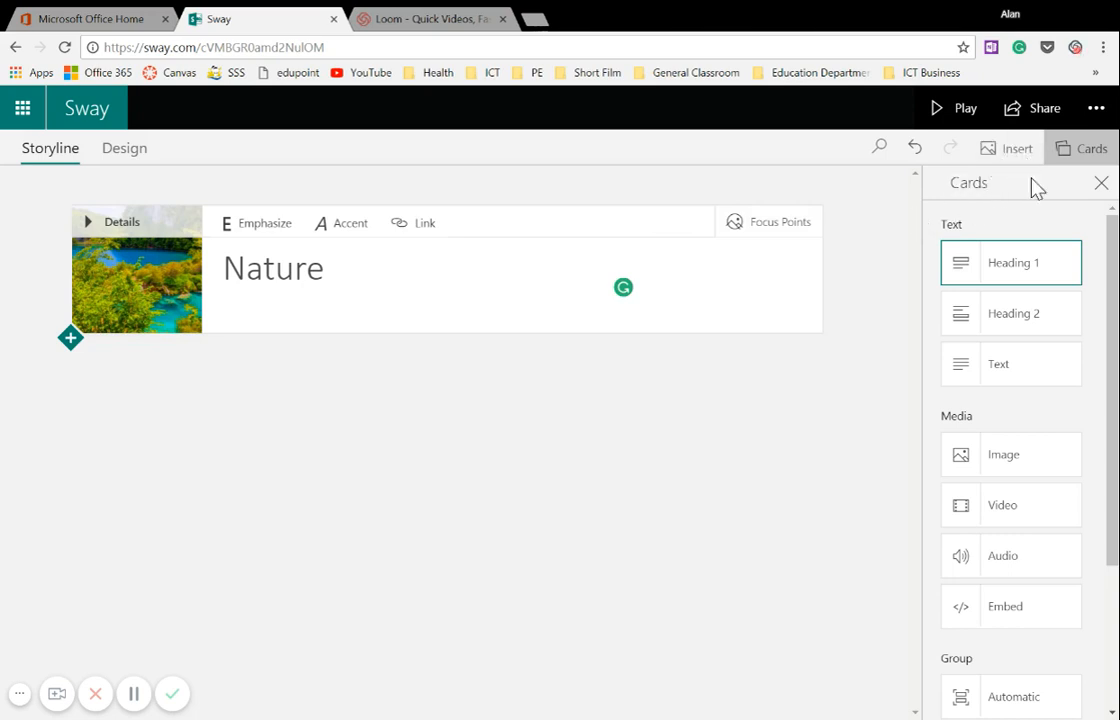
pyautogui.scroll(-2, 1078, 295)
pyautogui.scroll(-1, 1078, 318)
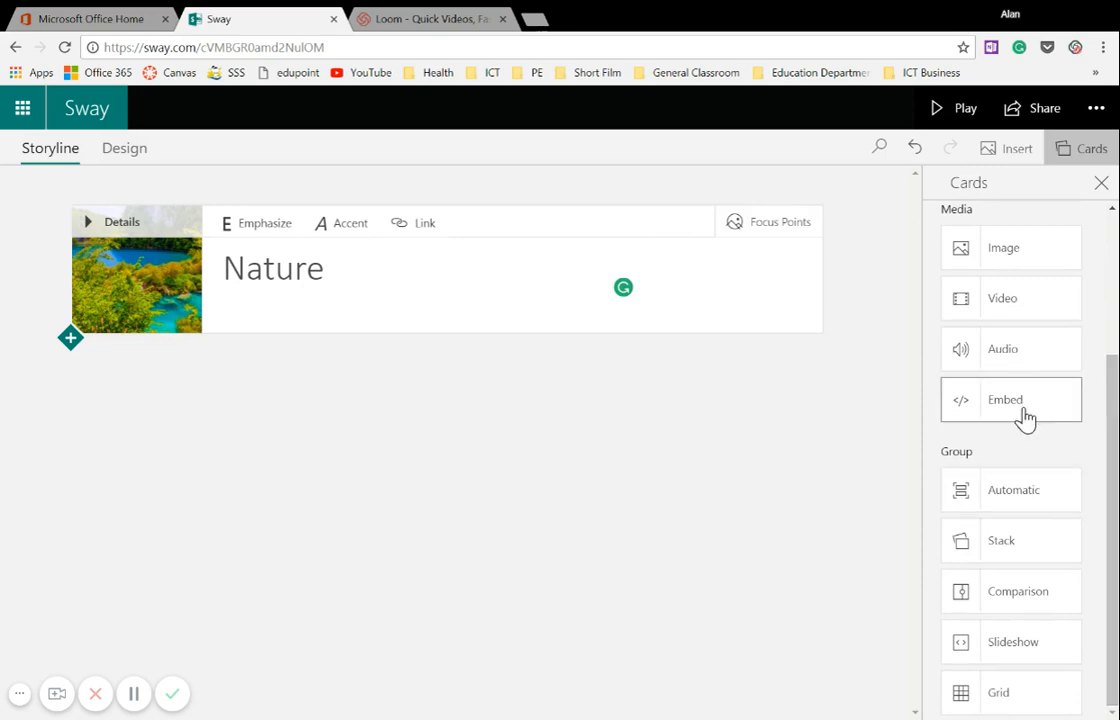
pyautogui.scroll(1, 1022, 412)
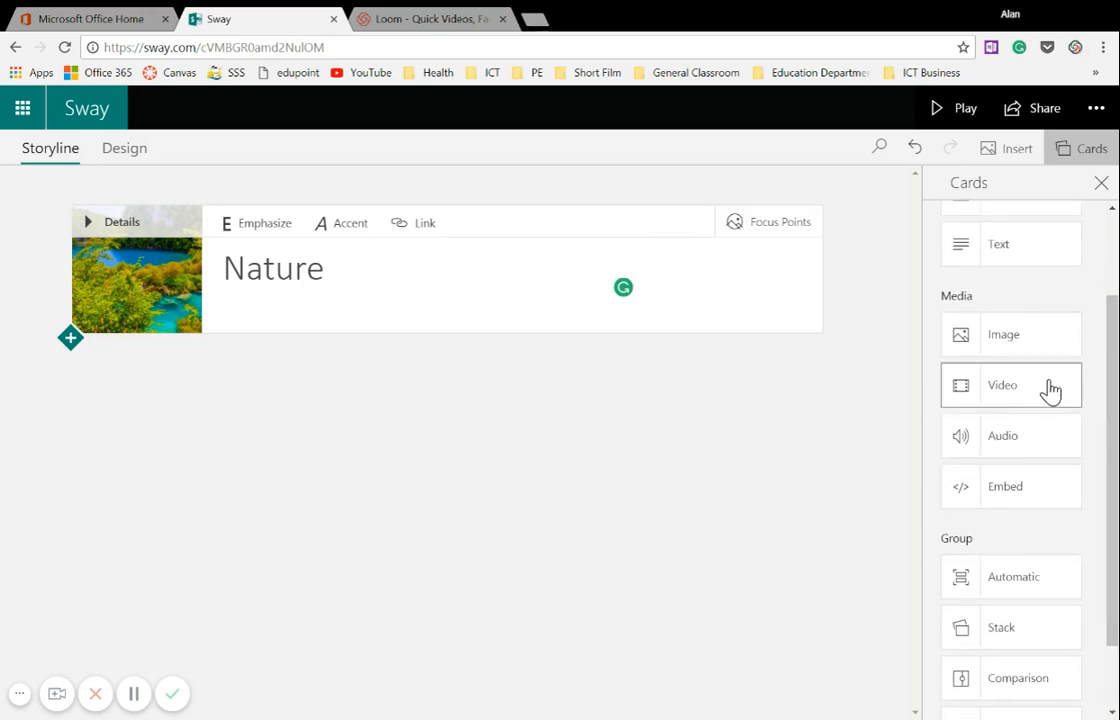
pyautogui.scroll(-1, 1100, 412)
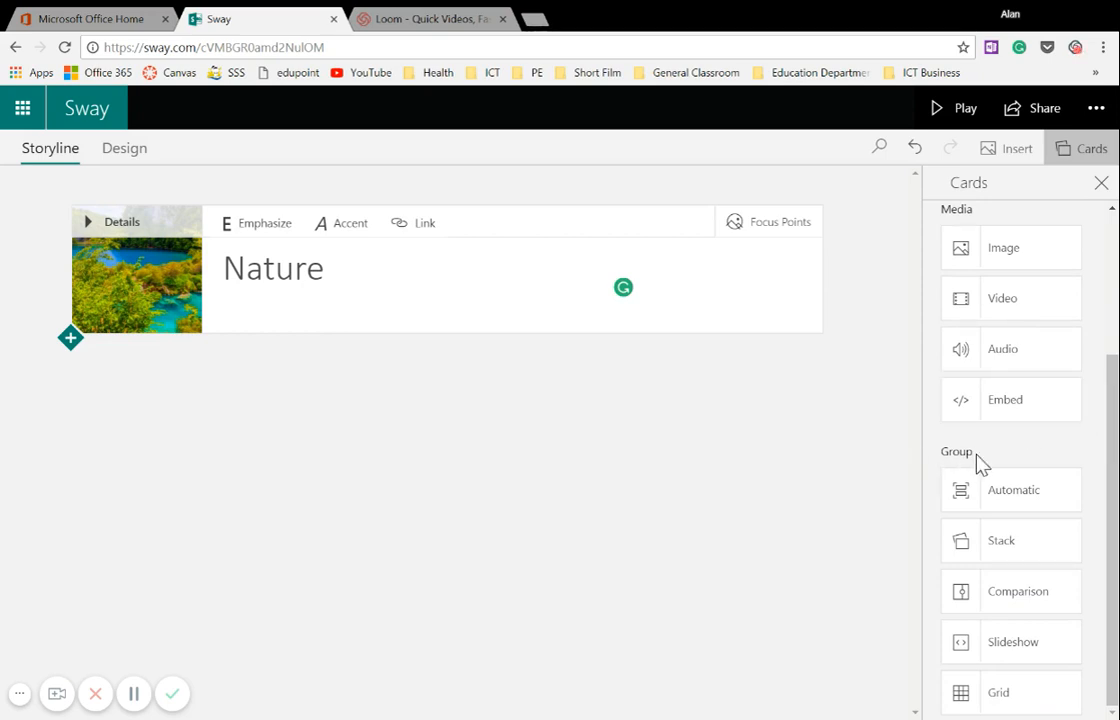
pyautogui.scroll(3, 1050, 465)
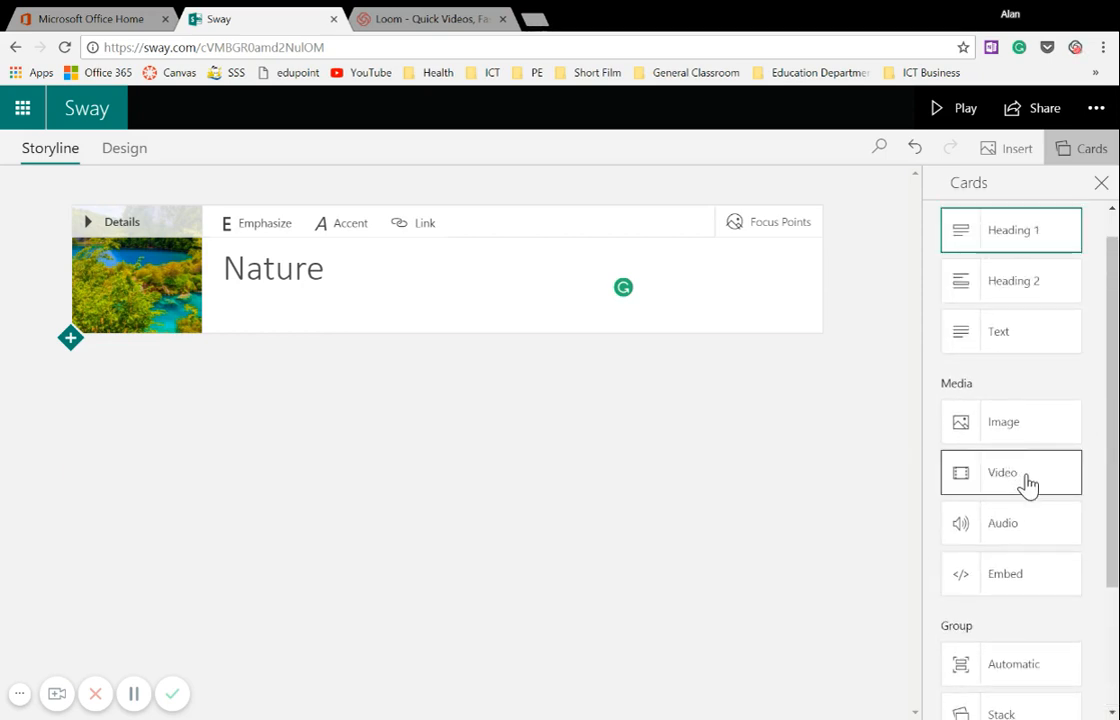
# Step: Add a video card containing the suggested 8:20:05 nature stream video below the title card and set the card to the middle emphasis level
pyautogui.click(1027, 484)
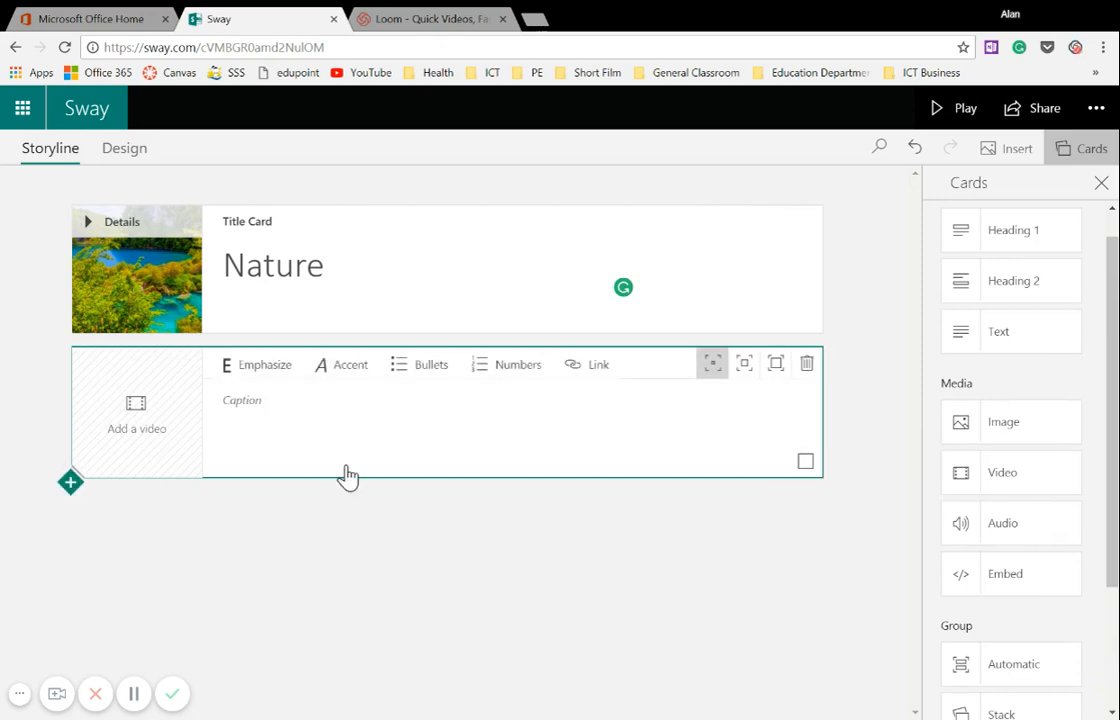
pyautogui.click(223, 400)
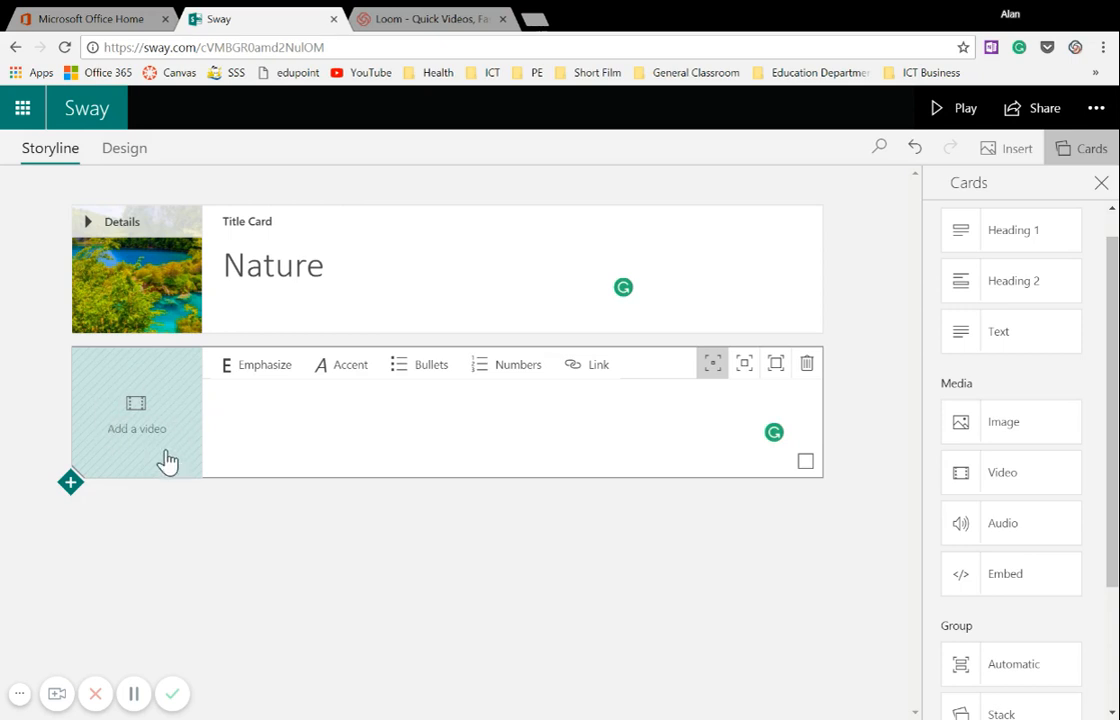
pyautogui.click(145, 402)
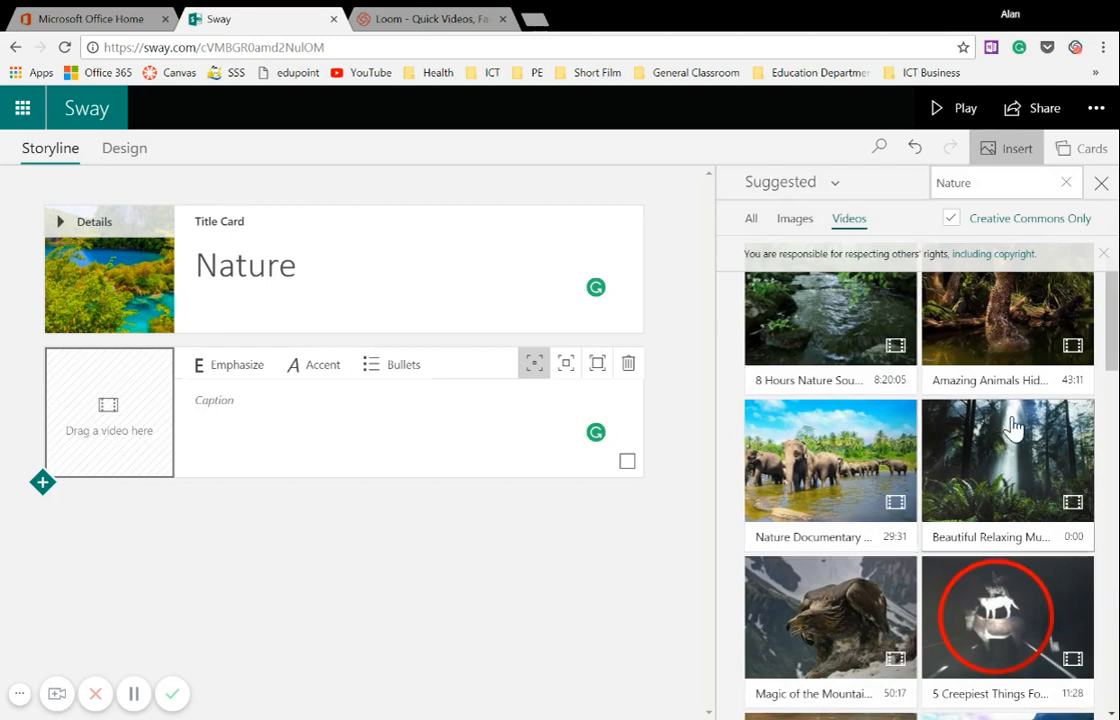
pyautogui.click(839, 319)
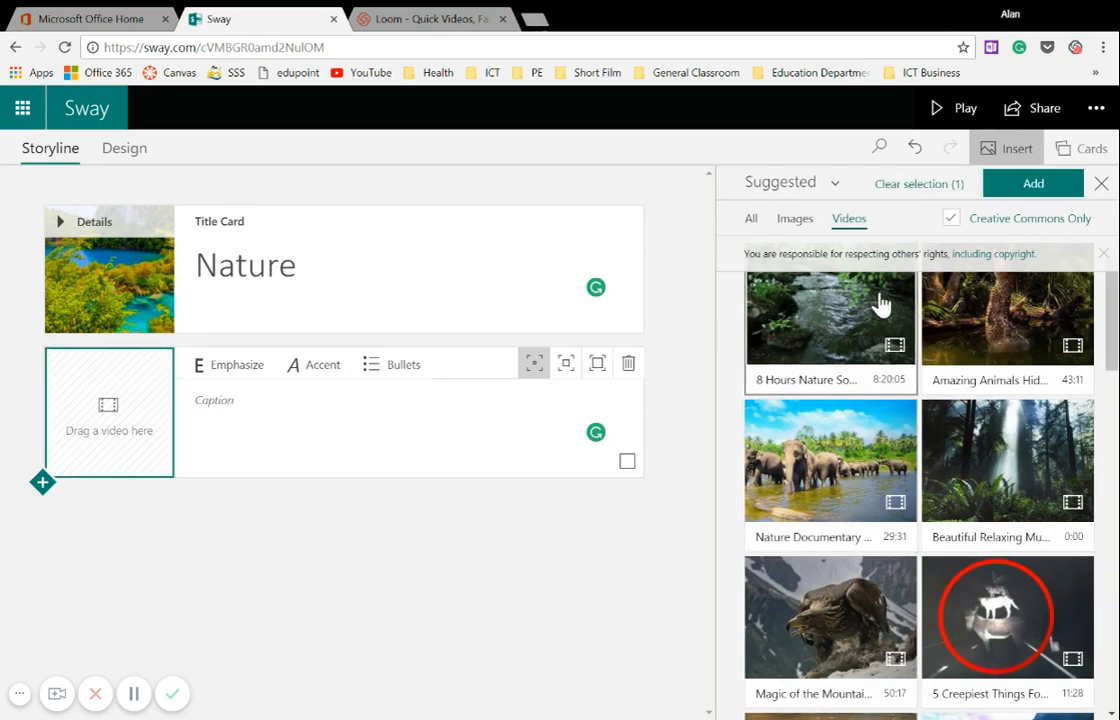
pyautogui.click(1016, 192)
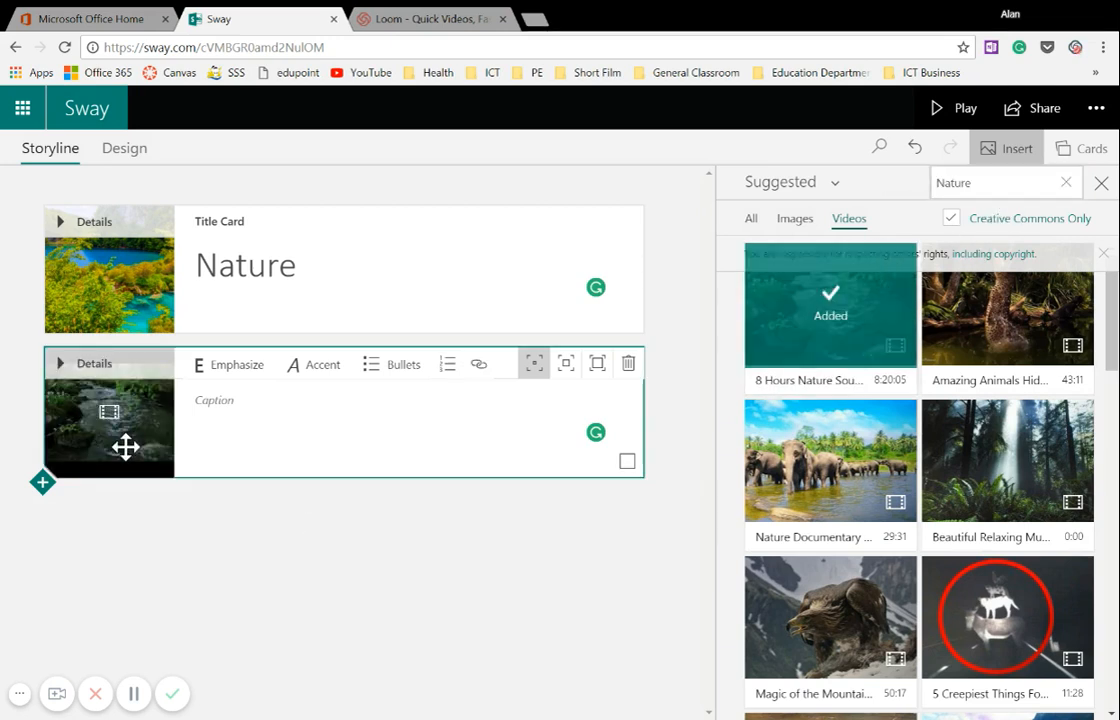
pyautogui.click(1102, 189)
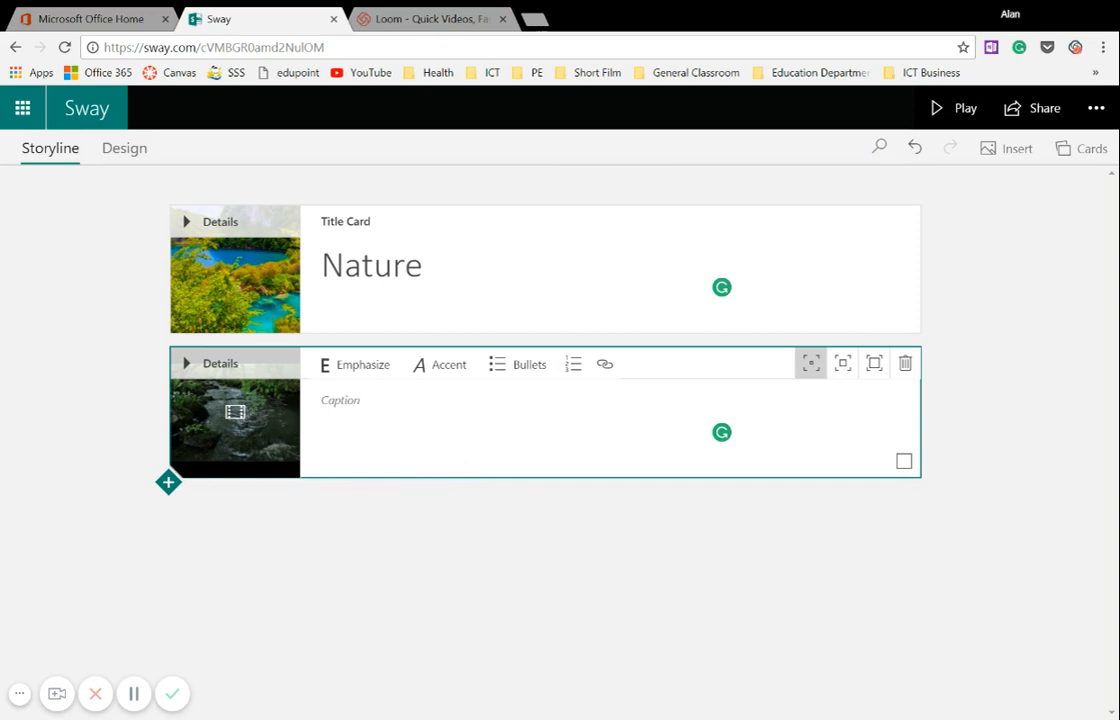
pyautogui.click(325, 400)
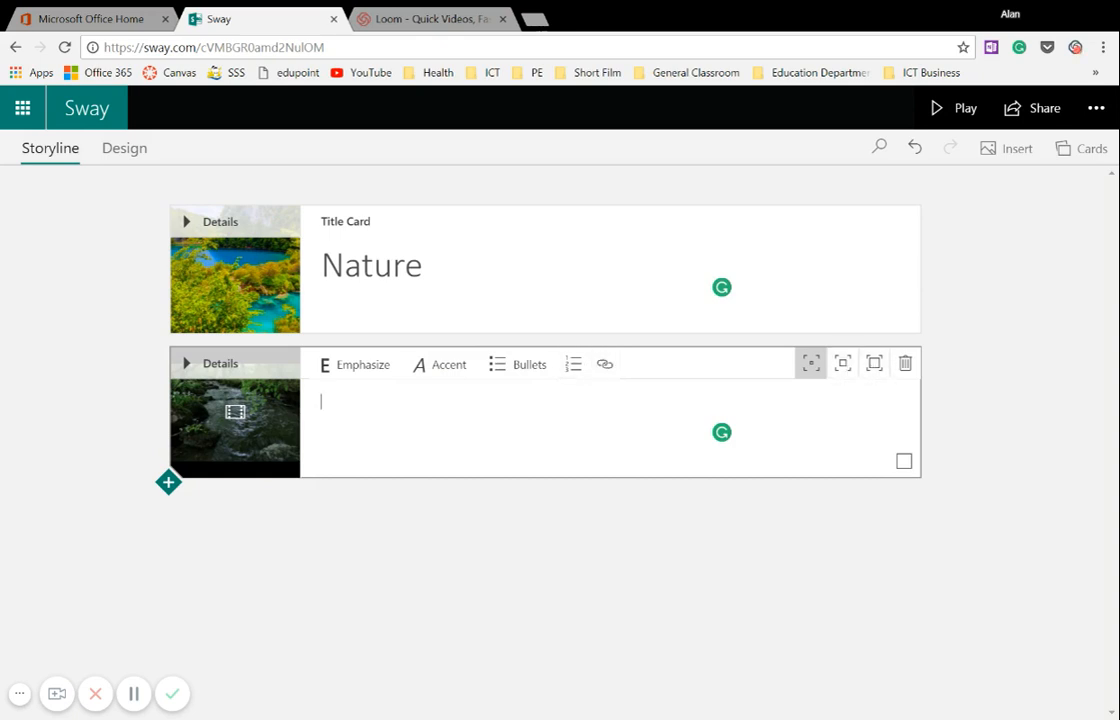
pyautogui.click(845, 370)
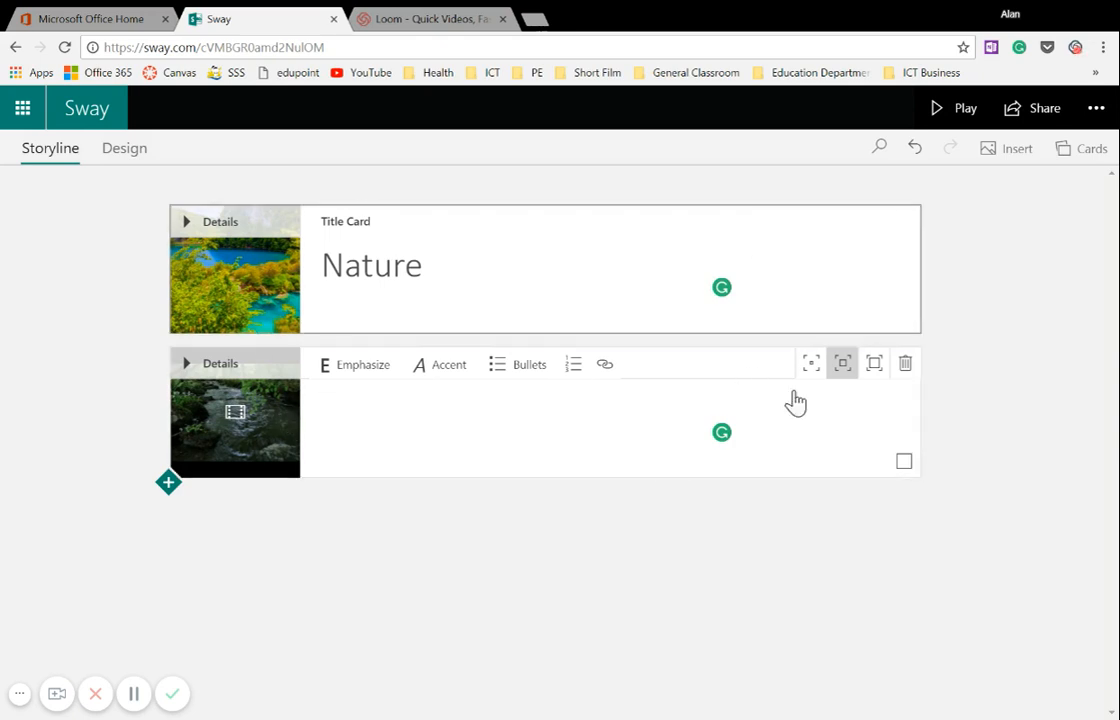
# Step: Preview the Sway's design and look over how the Nature title and the stream video are displayed
pyautogui.click(125, 155)
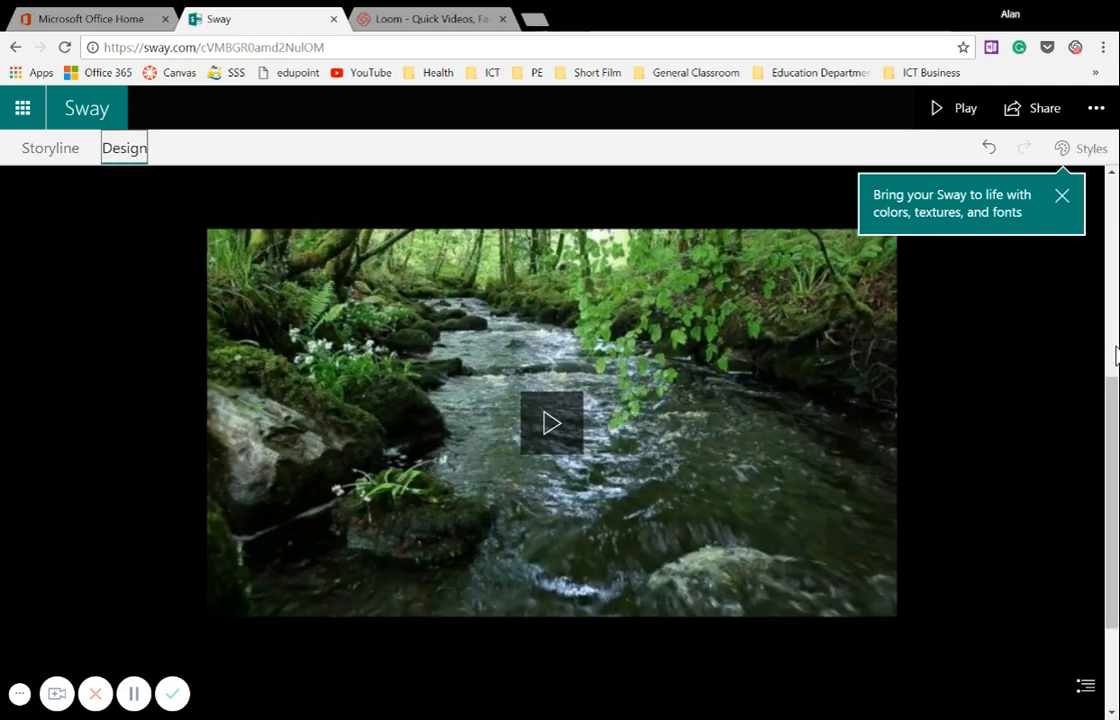
pyautogui.scroll(2, 984, 414)
pyautogui.scroll(3, 986, 413)
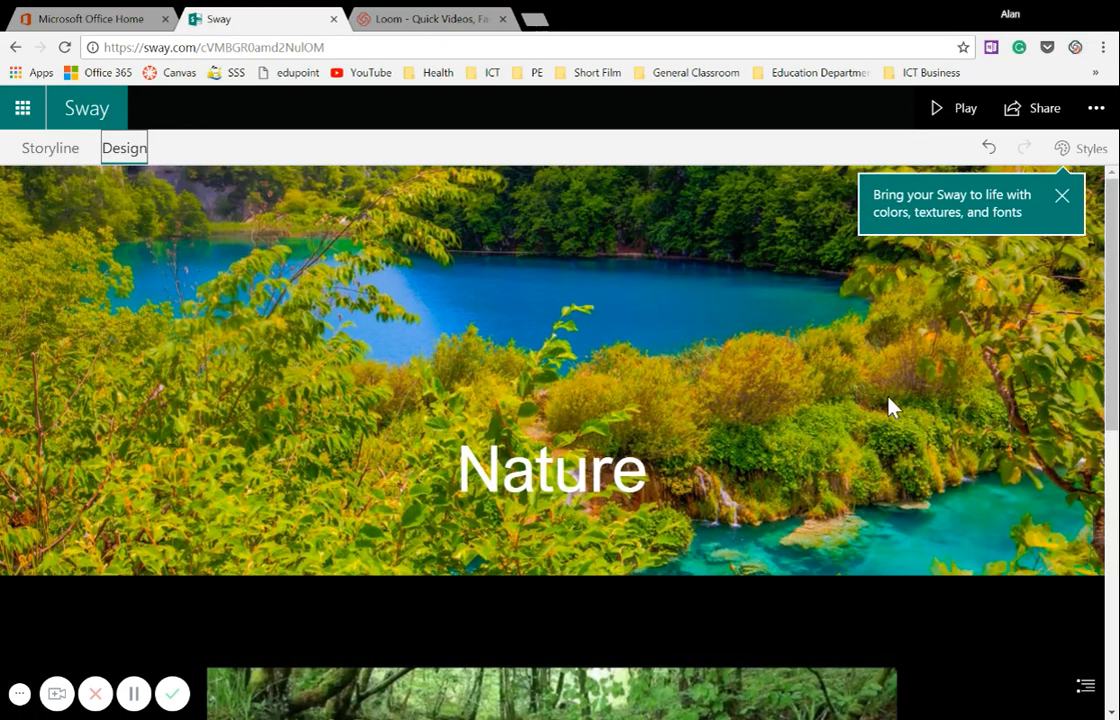
pyautogui.scroll(-4, 890, 405)
pyautogui.scroll(3, 980, 401)
pyautogui.scroll(-3, 982, 400)
pyautogui.scroll(3, 970, 390)
pyautogui.scroll(-3, 952, 380)
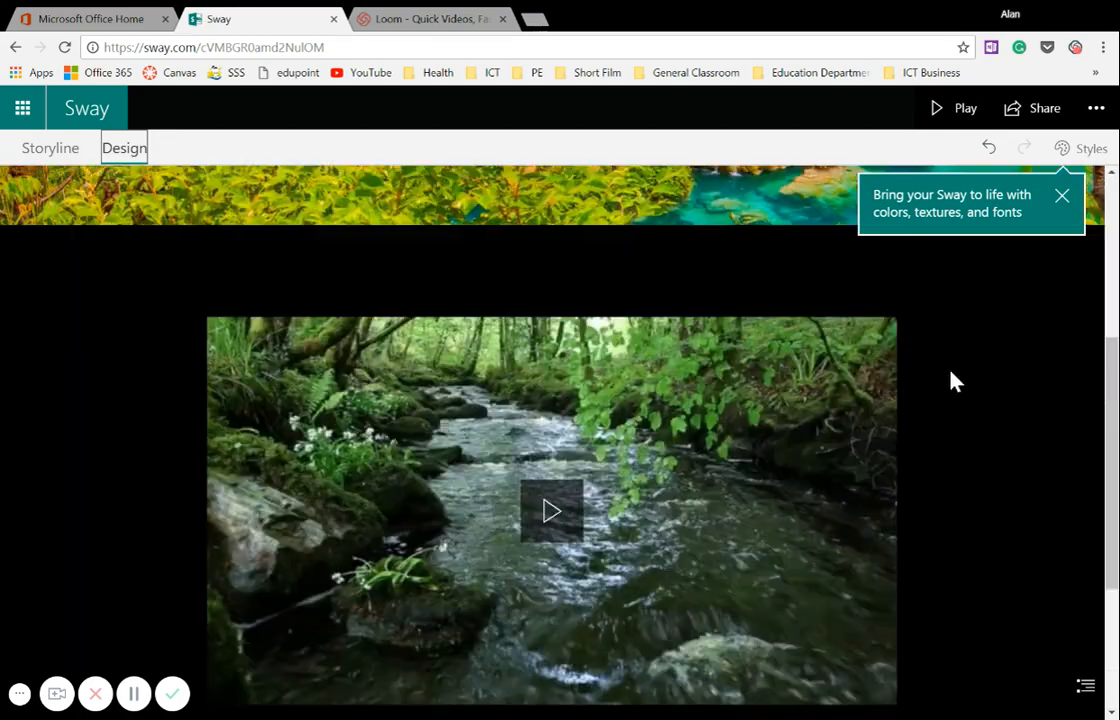
pyautogui.scroll(3, 952, 388)
pyautogui.scroll(-1, 1050, 407)
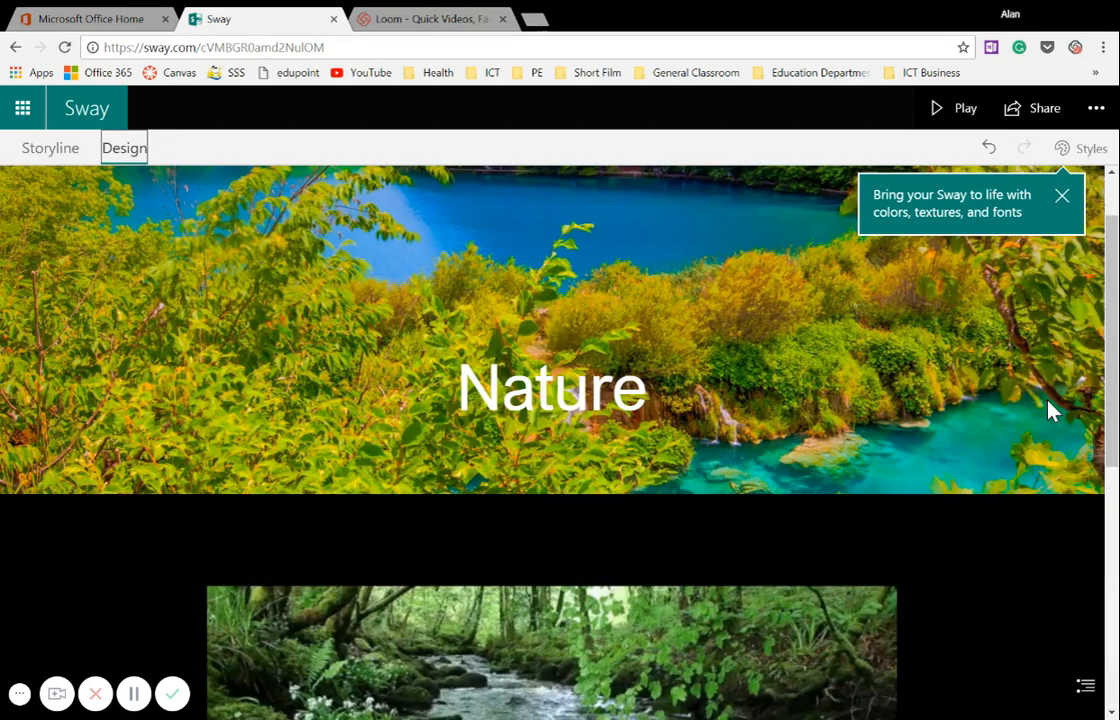
pyautogui.scroll(-3, 1012, 407)
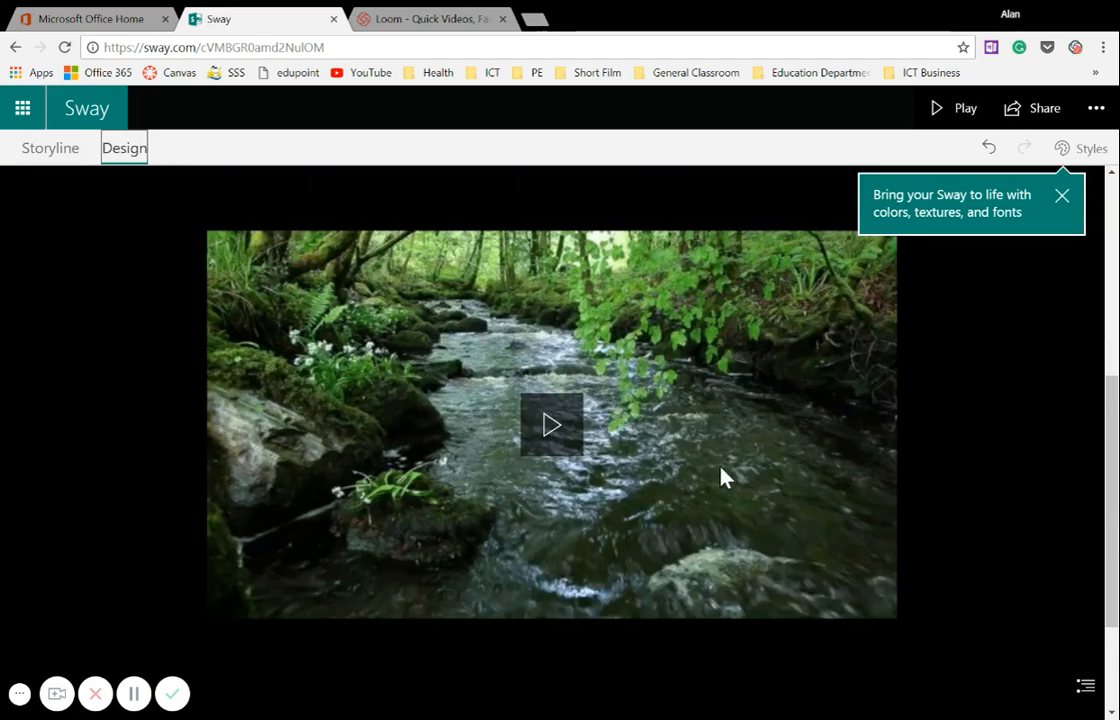
pyautogui.scroll(3, 992, 388)
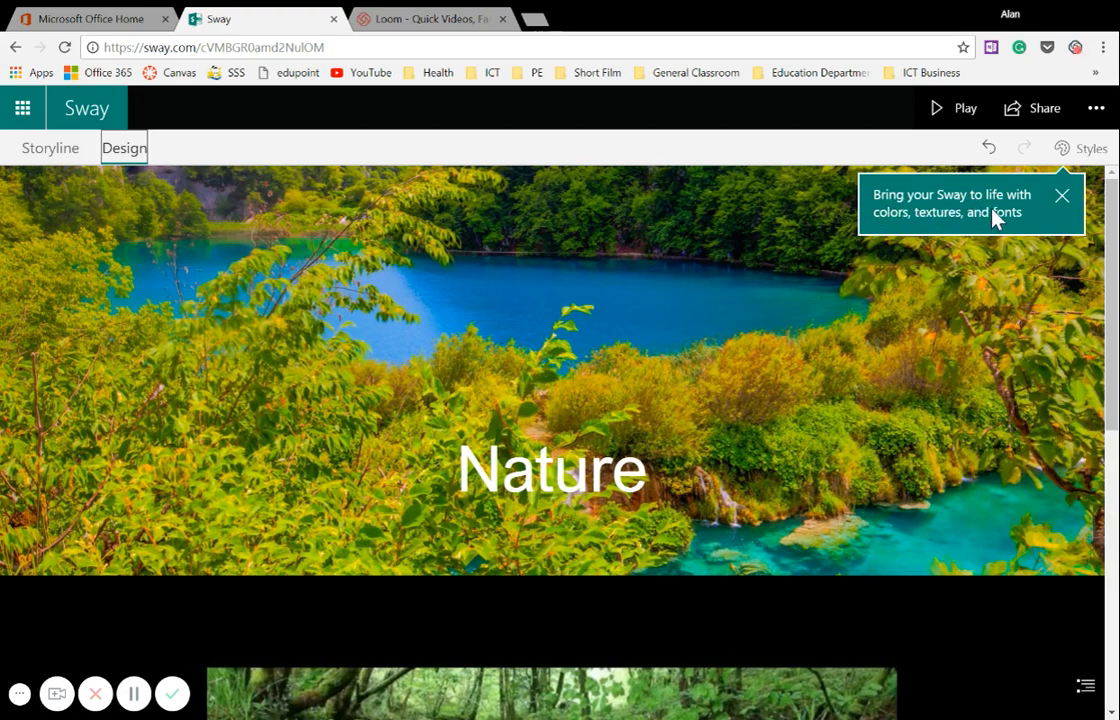
# Step: Dismiss the styles tip, try the Horizontal and Slides layouts on the Sway, and return it to the Vertical layout
pyautogui.click(1062, 198)
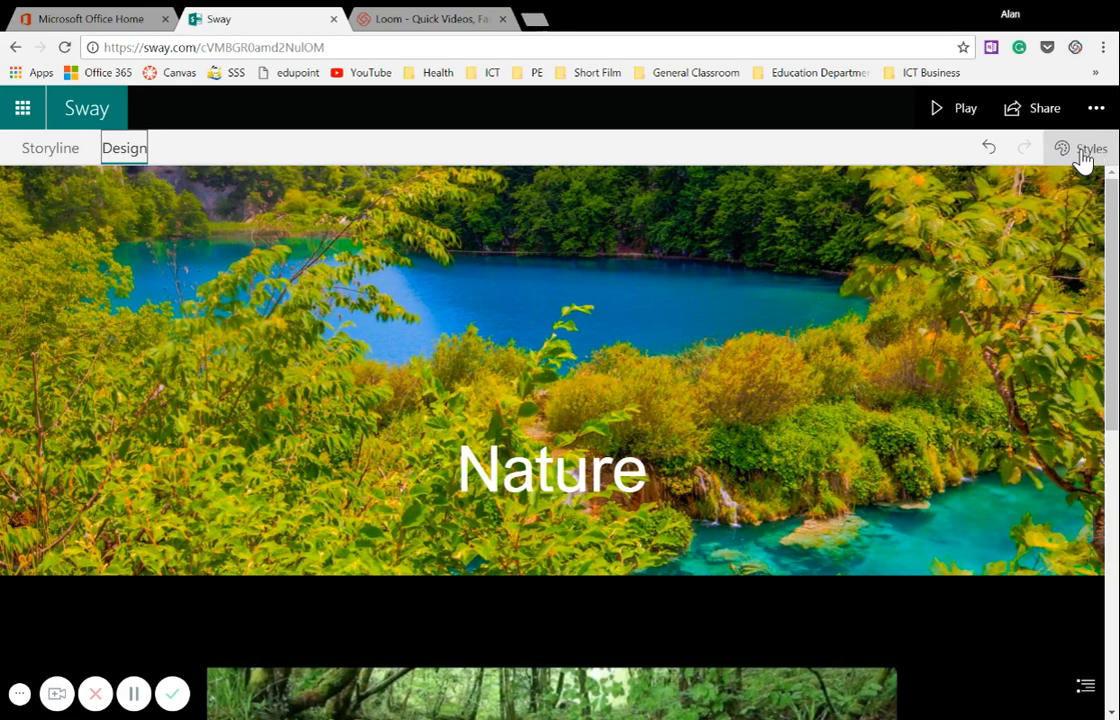
pyautogui.click(1082, 158)
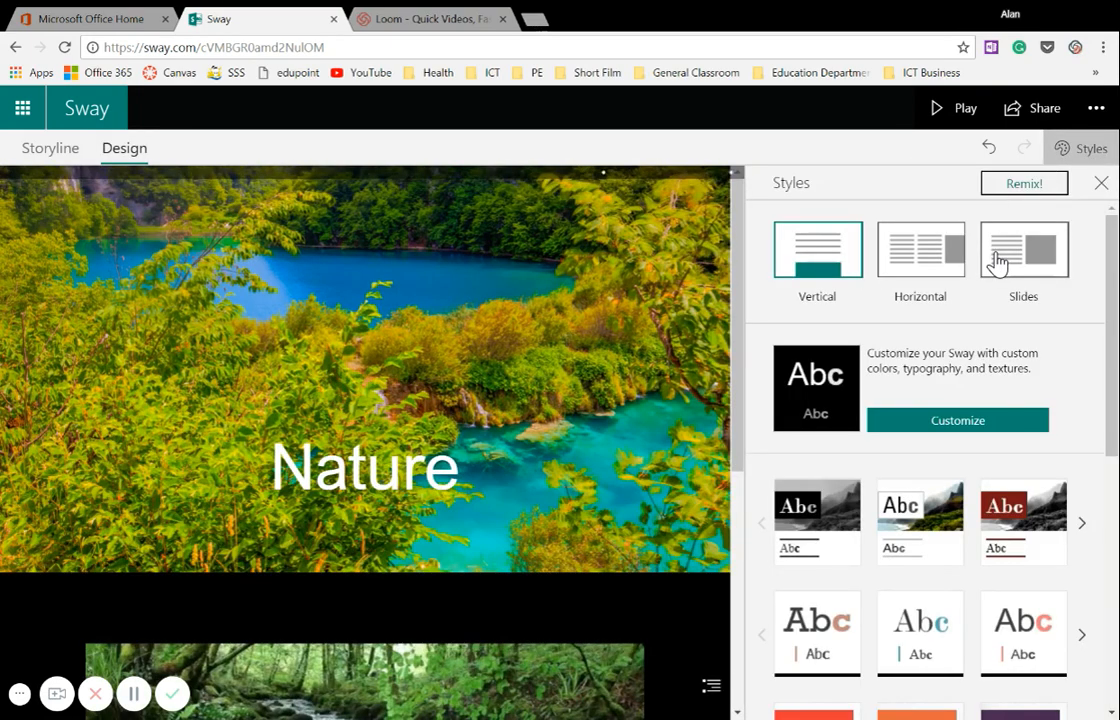
pyautogui.click(931, 258)
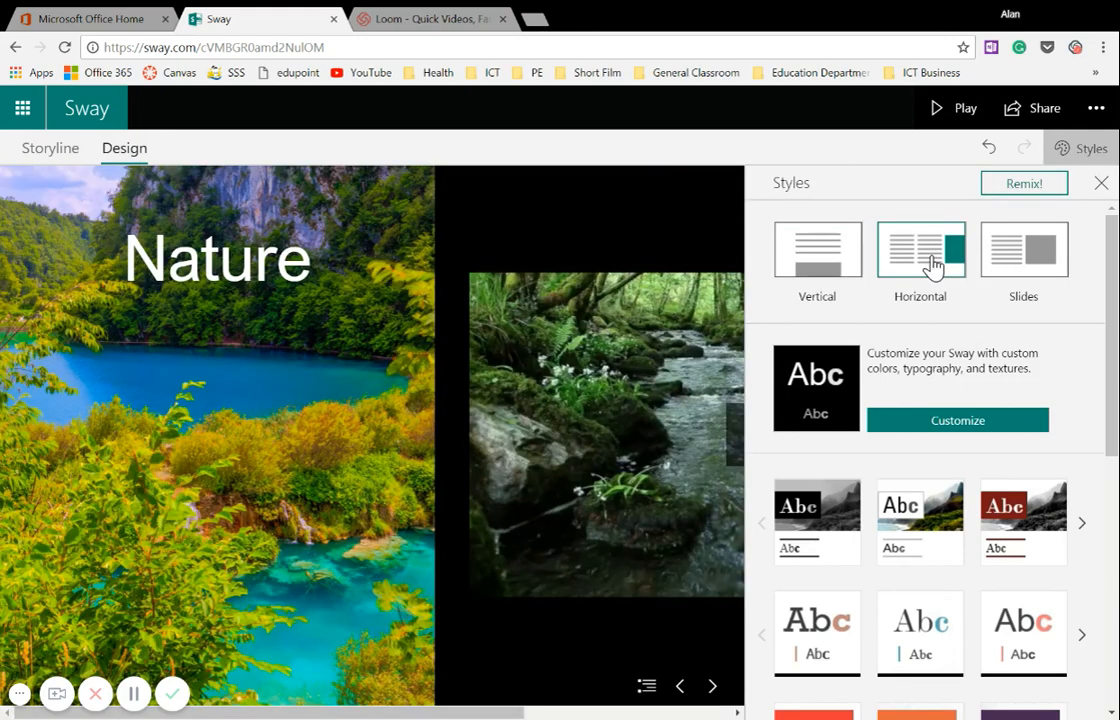
pyautogui.click(1022, 266)
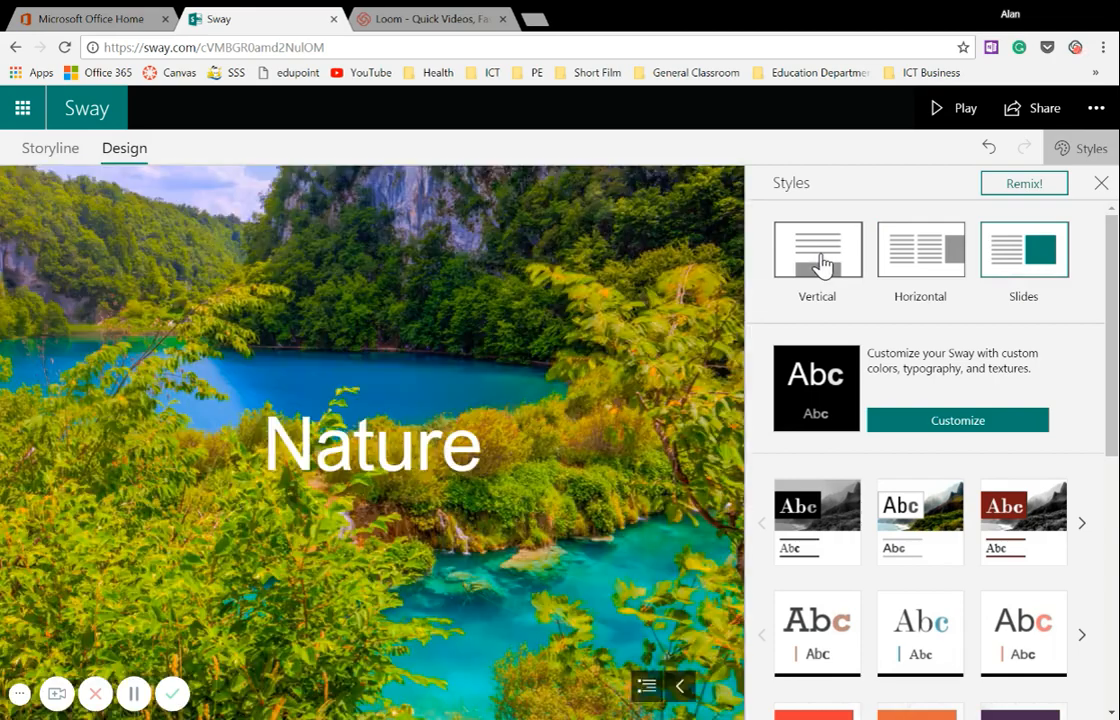
pyautogui.click(820, 263)
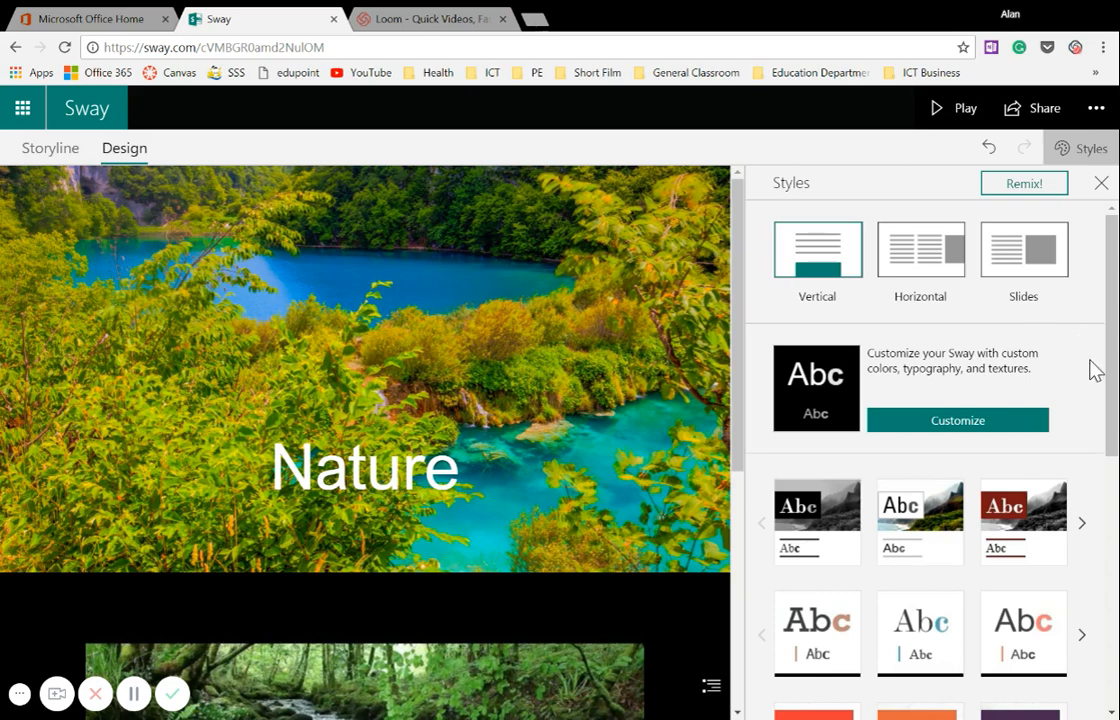
# Step: Open the style customization and look over the color, font, animation emphasis and text size options
pyautogui.scroll(-2, 1070, 375)
pyautogui.scroll(1, 1070, 375)
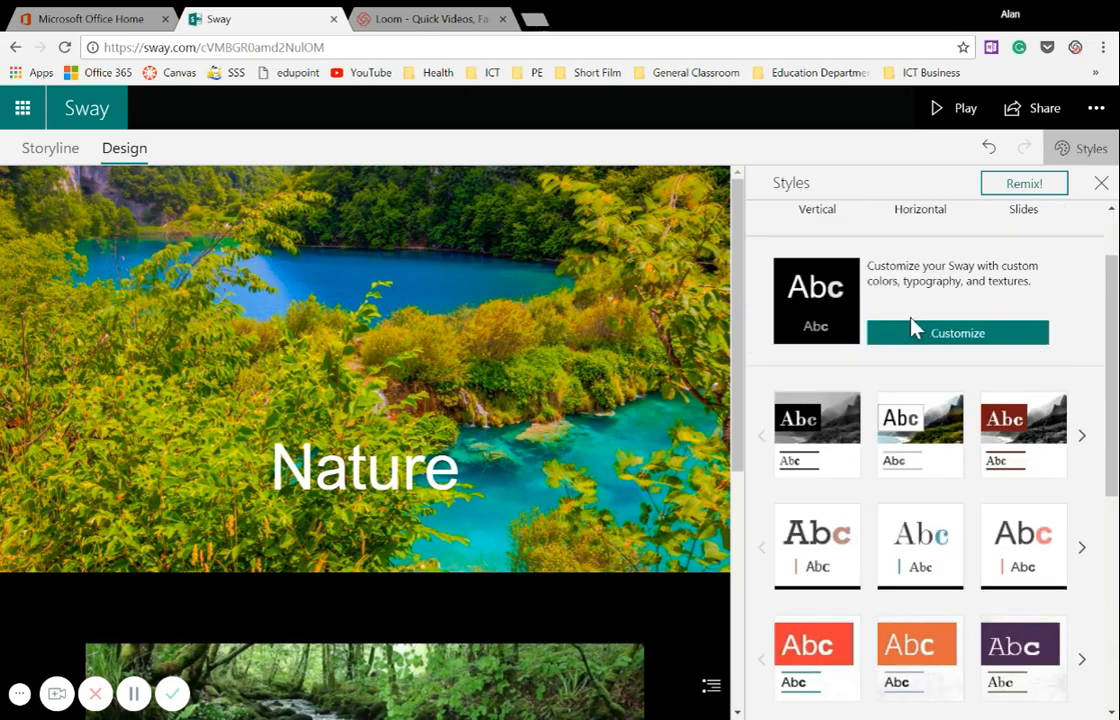
pyautogui.click(963, 337)
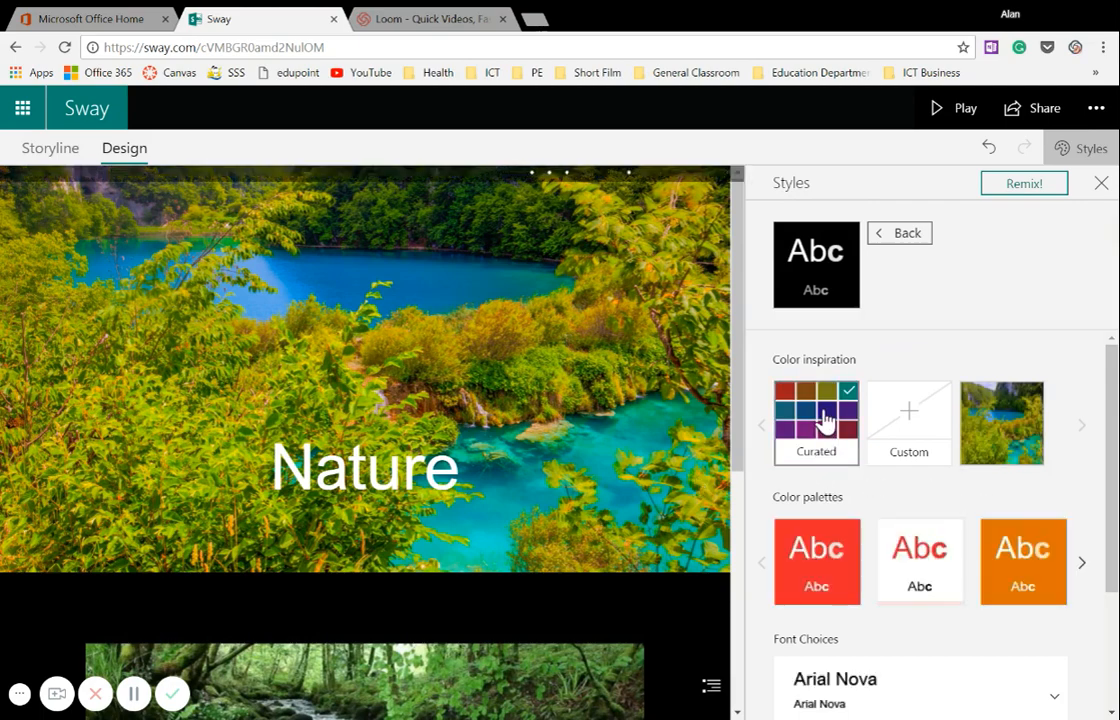
pyautogui.scroll(-2, 1000, 485)
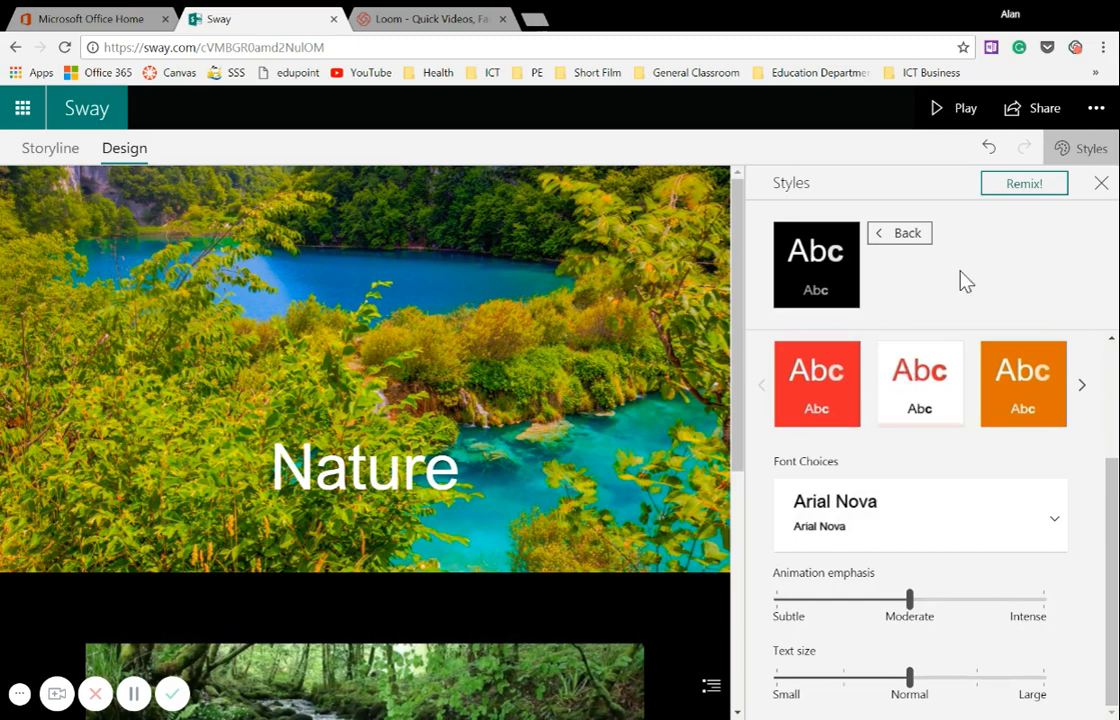
# Step: Leave the style customization, look over the preset styles, and Remix the Sway to a random layout and style
pyautogui.click(905, 237)
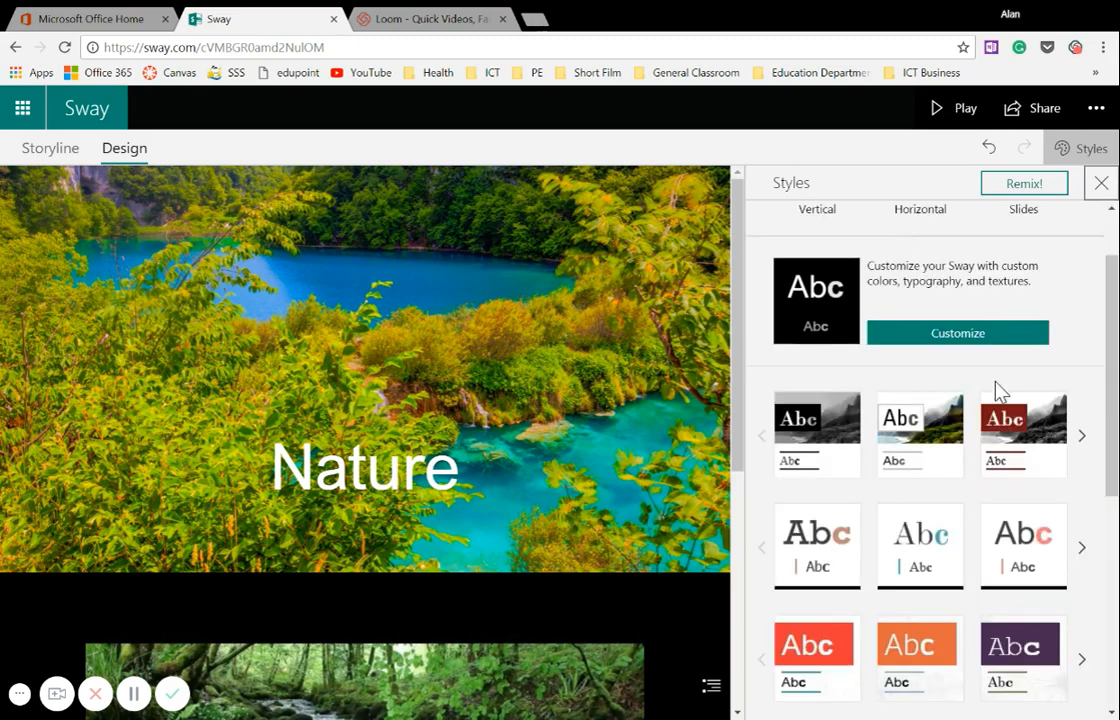
pyautogui.scroll(-2, 1045, 430)
pyautogui.scroll(-5, 1045, 430)
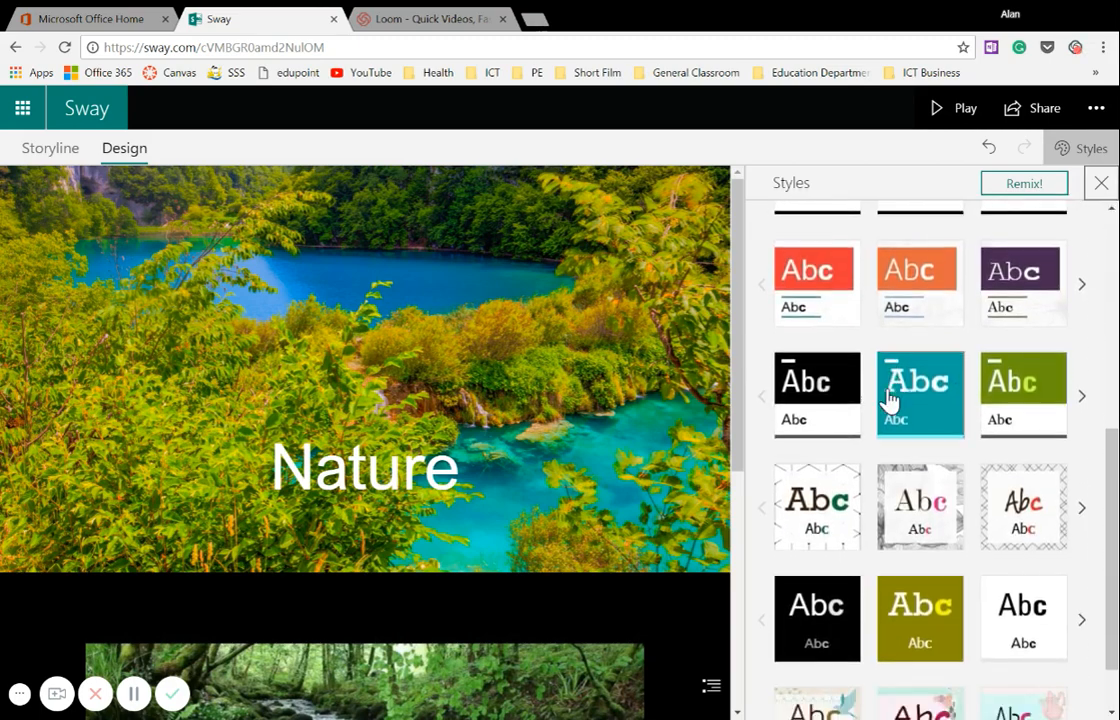
pyautogui.scroll(7, 920, 450)
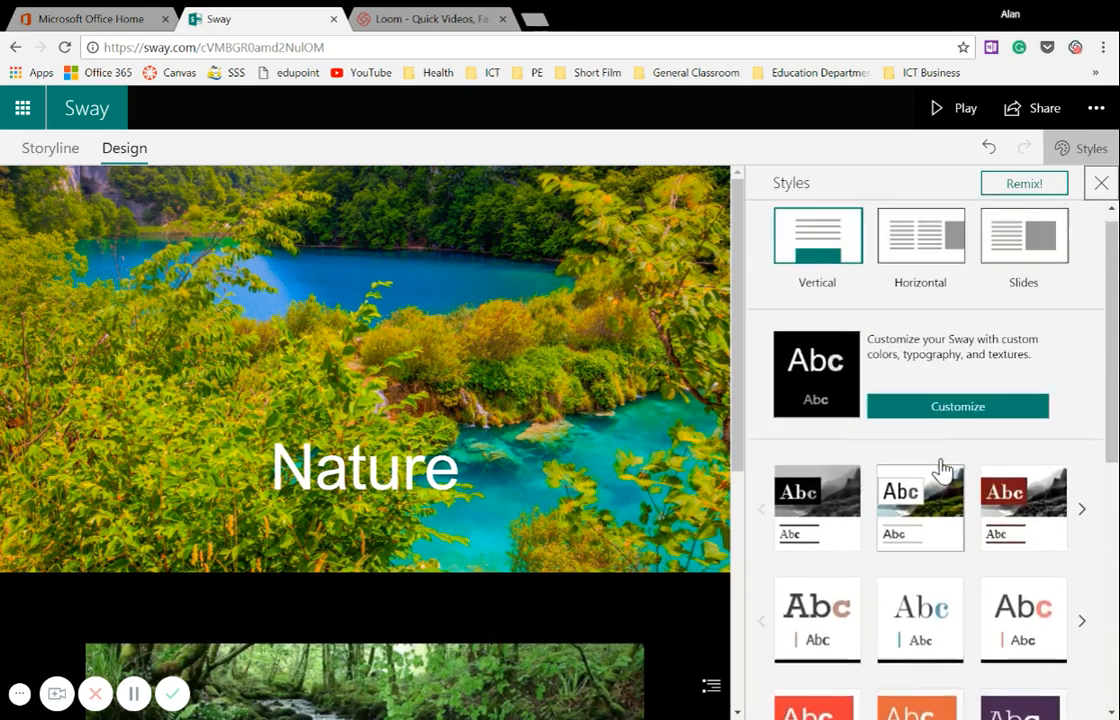
pyautogui.scroll(-1, 940, 472)
pyautogui.scroll(1, 950, 468)
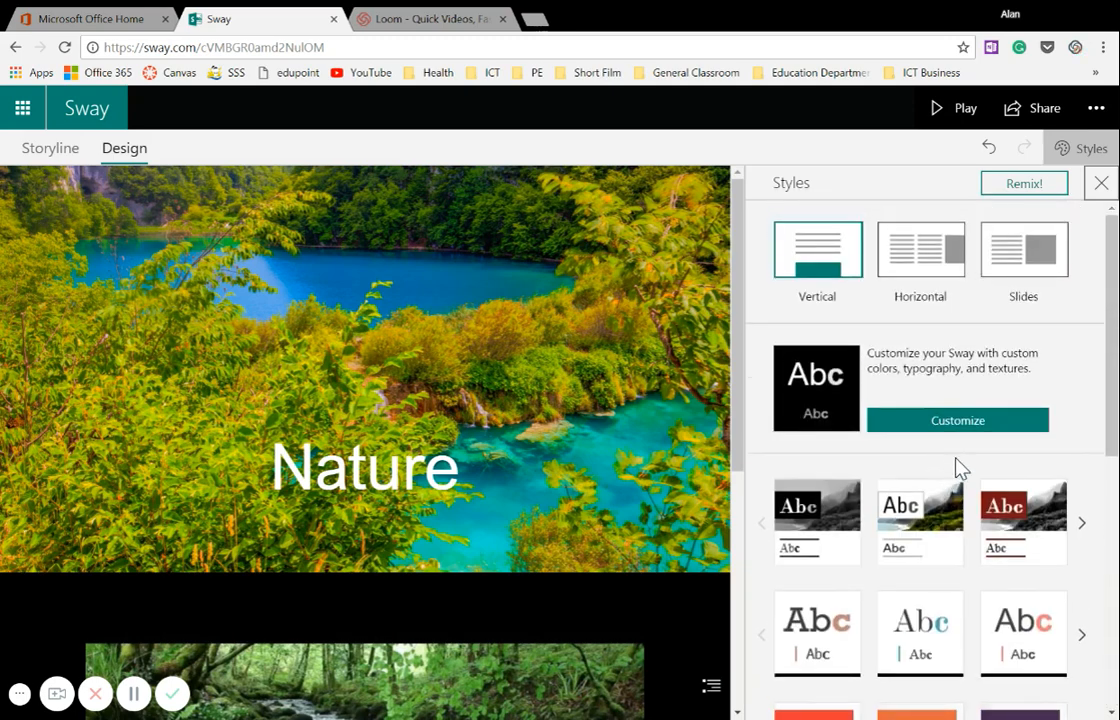
pyautogui.click(1039, 191)
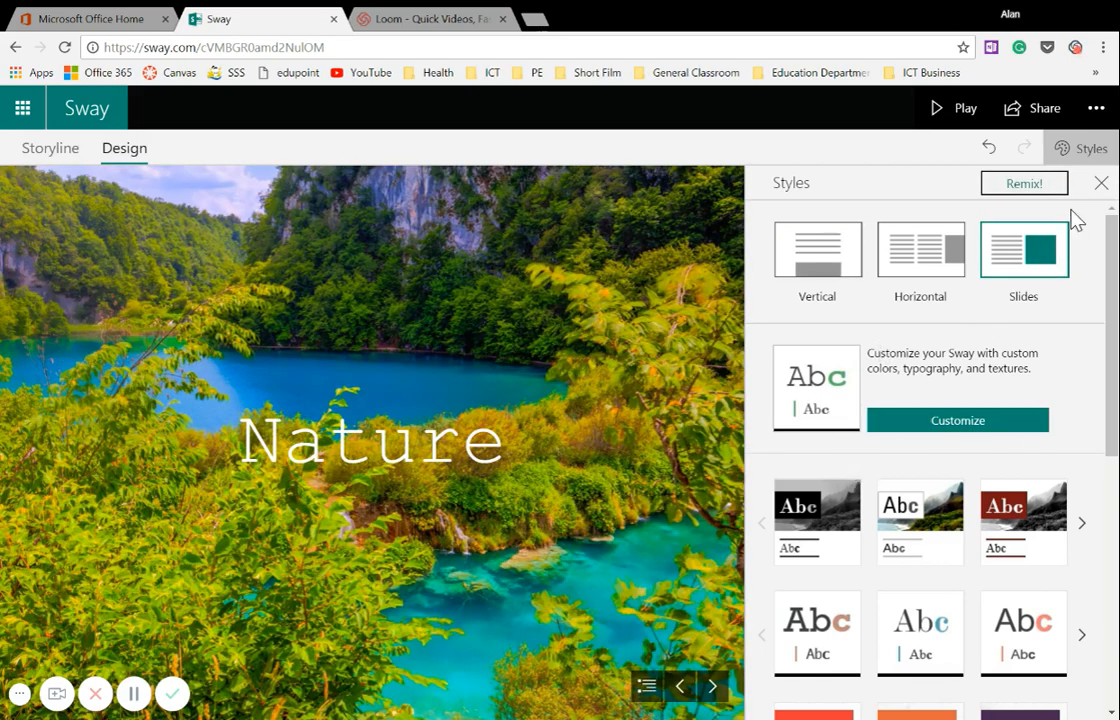
pyautogui.click(1100, 186)
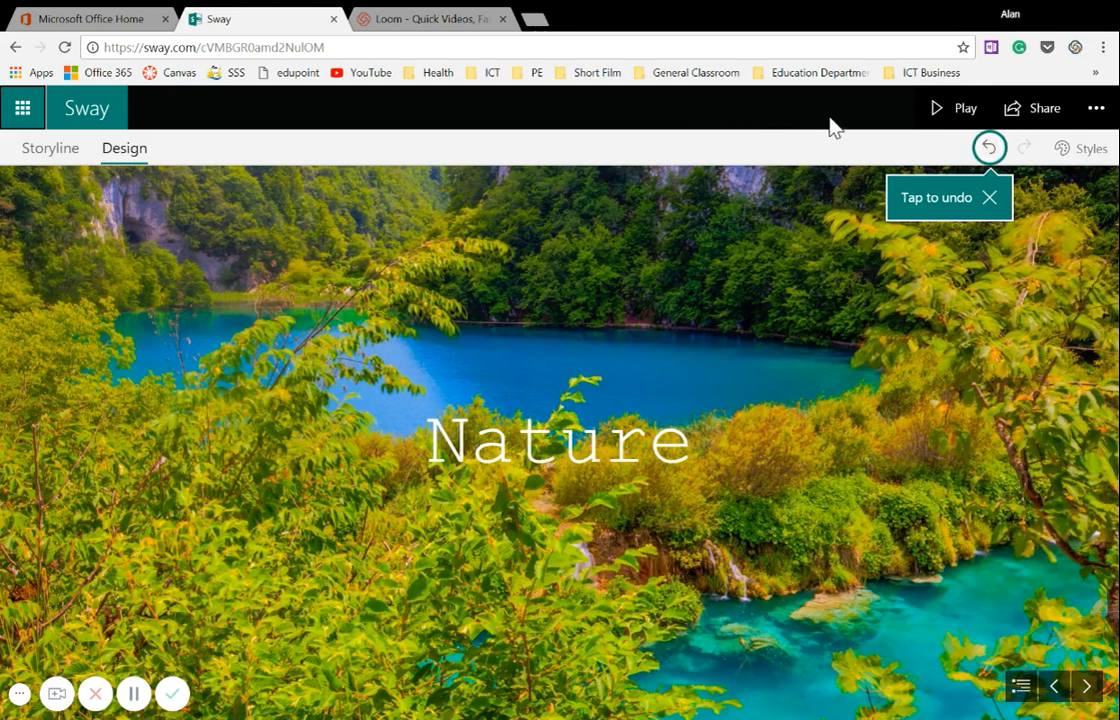
# Step: Play the remixed Sway, page forward to the video slide and back to the Nature title, and return to editing
pyautogui.click(960, 110)
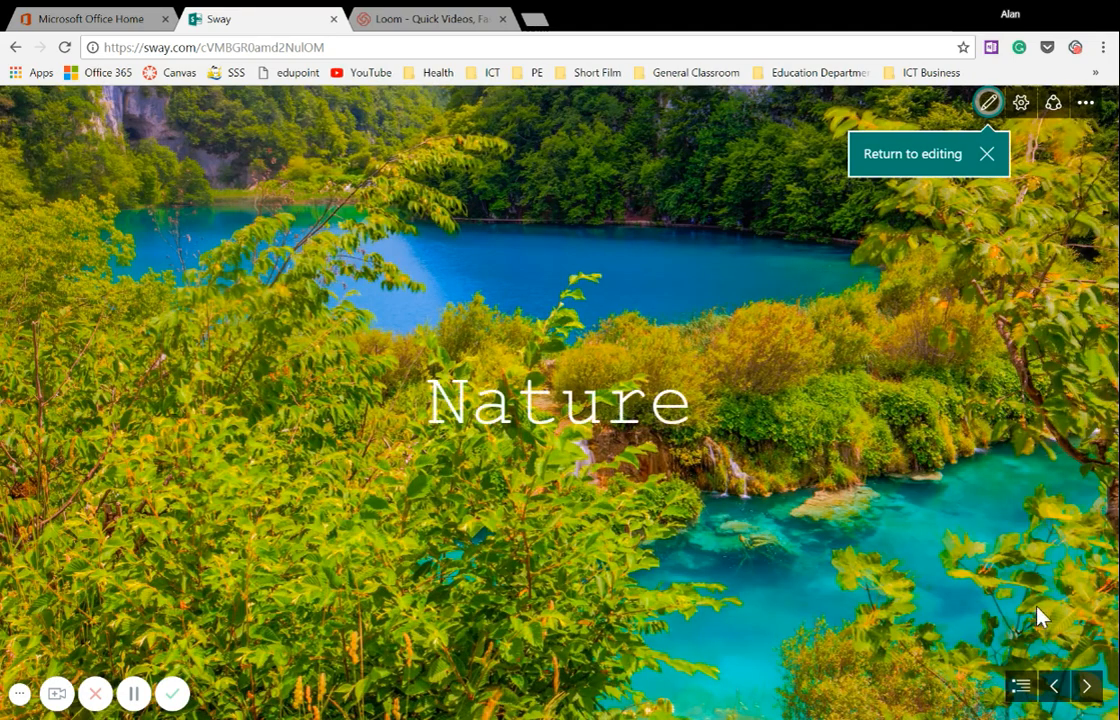
pyautogui.click(1089, 694)
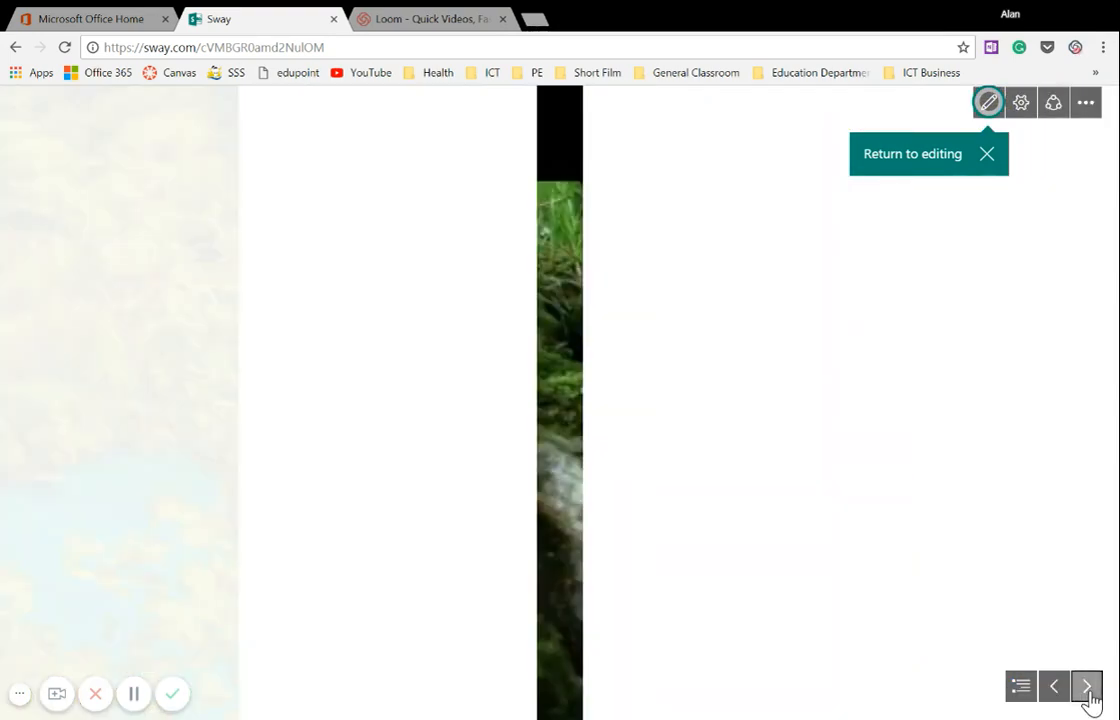
pyautogui.click(1054, 688)
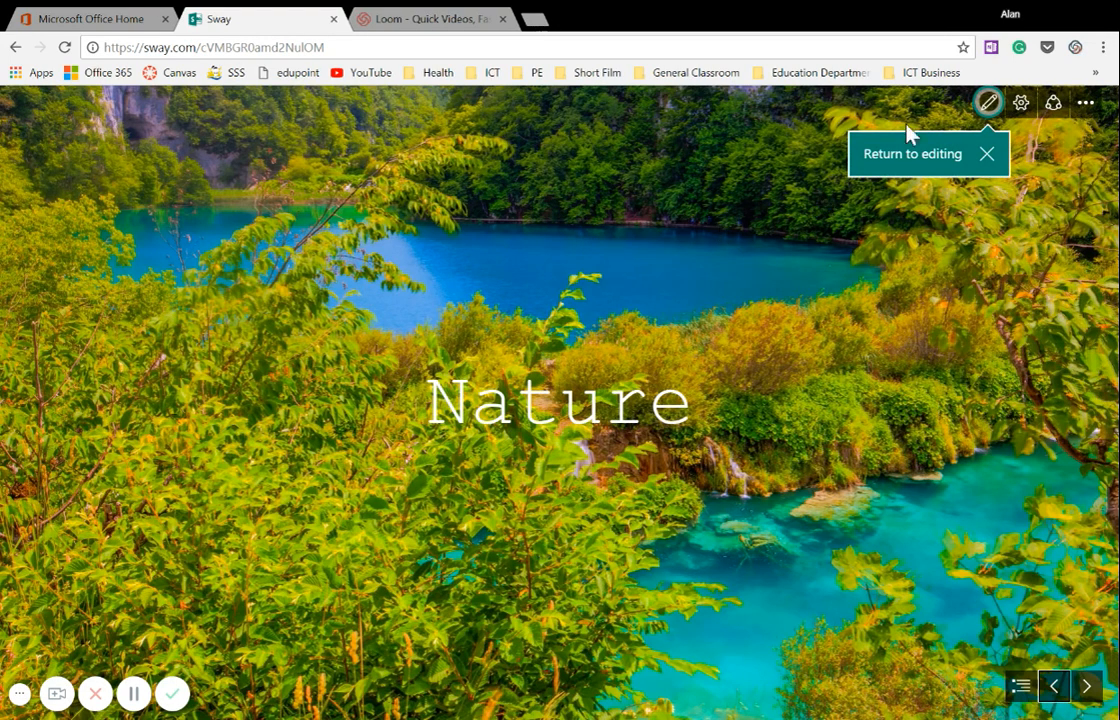
pyautogui.click(989, 108)
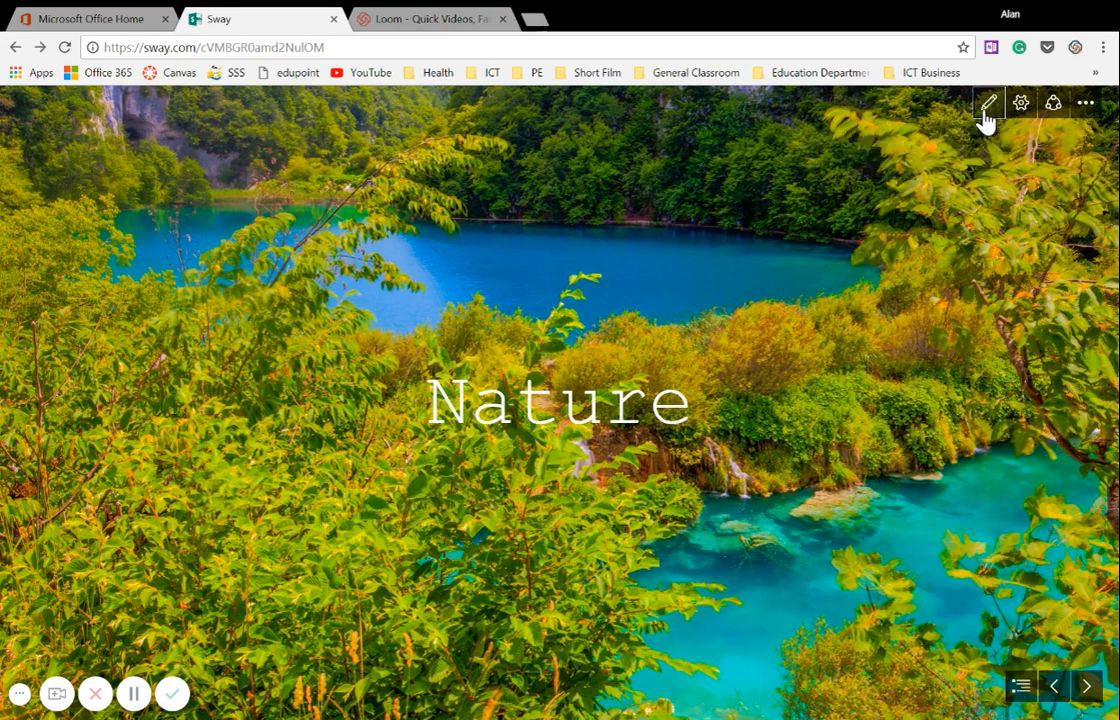
pyautogui.click(988, 108)
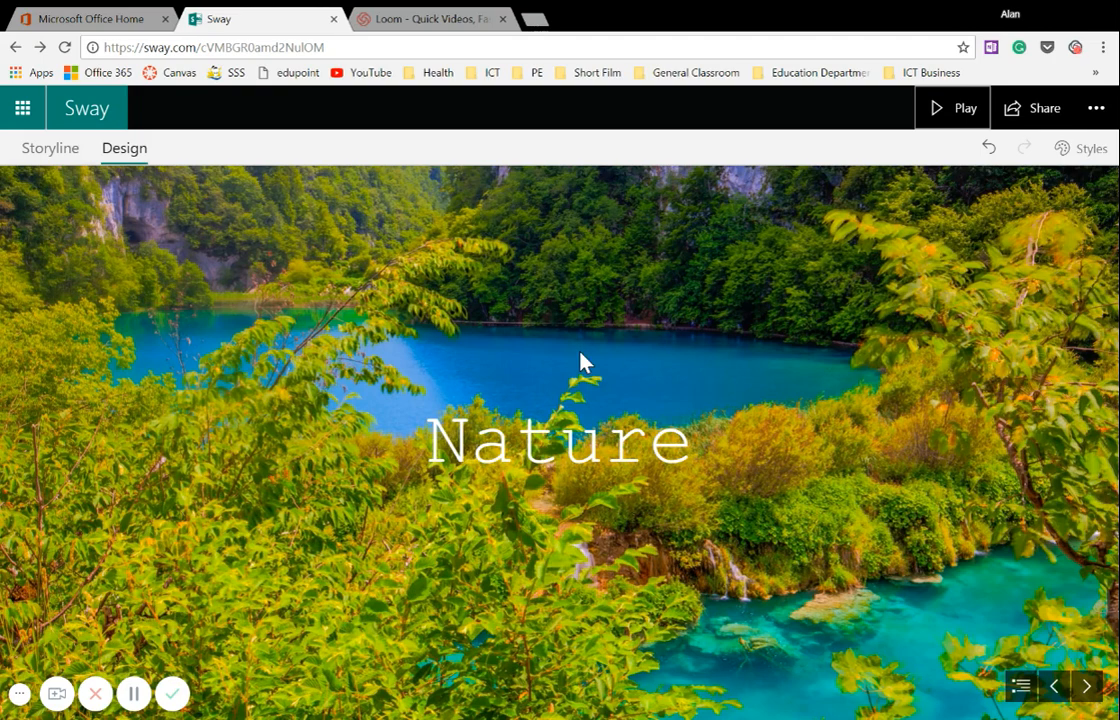
# Step: Review the Sway's sharing options, including audience, view or edit invitation and link, and dismiss them without changes
pyautogui.click(1044, 120)
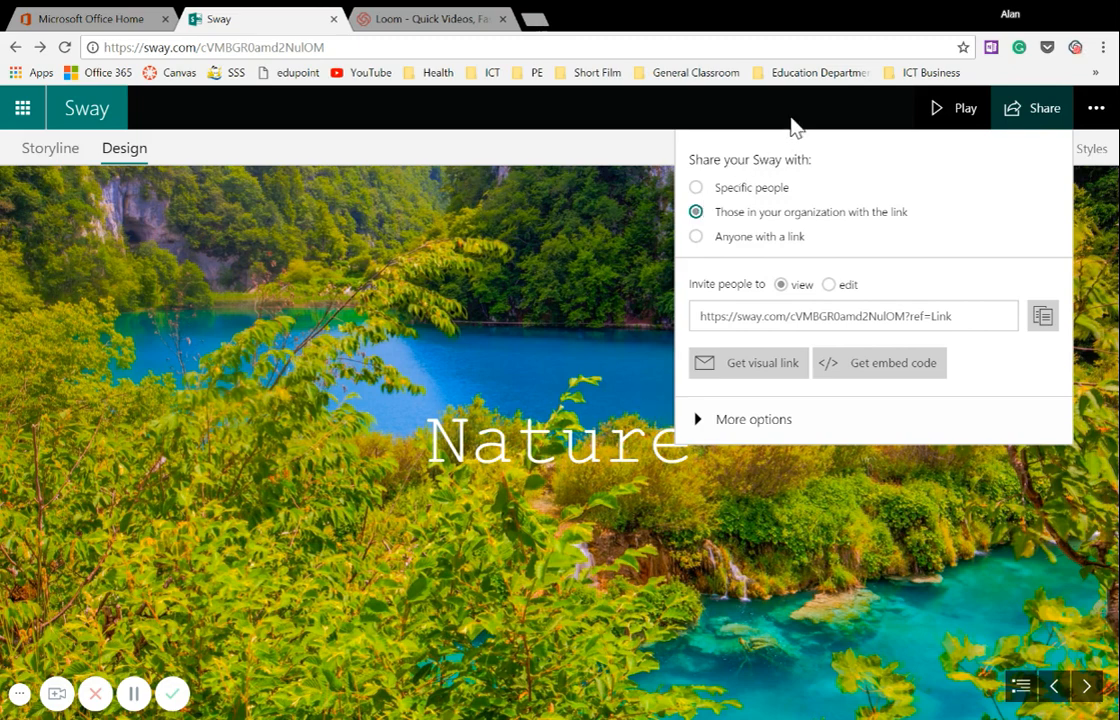
pyautogui.click(560, 130)
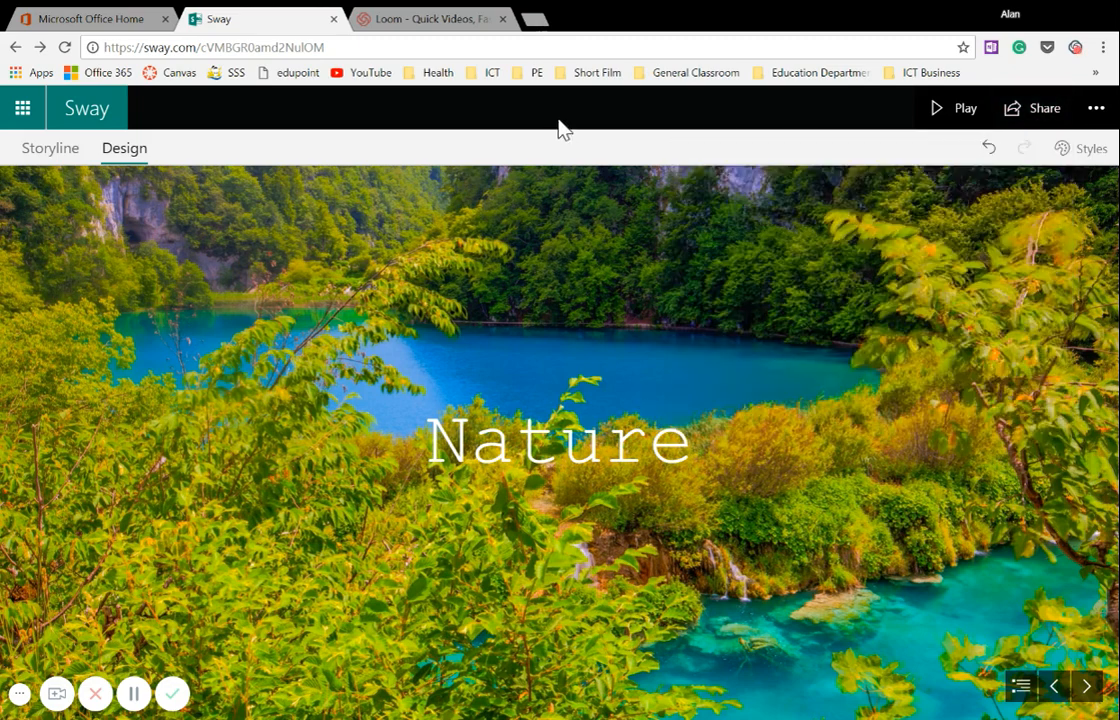